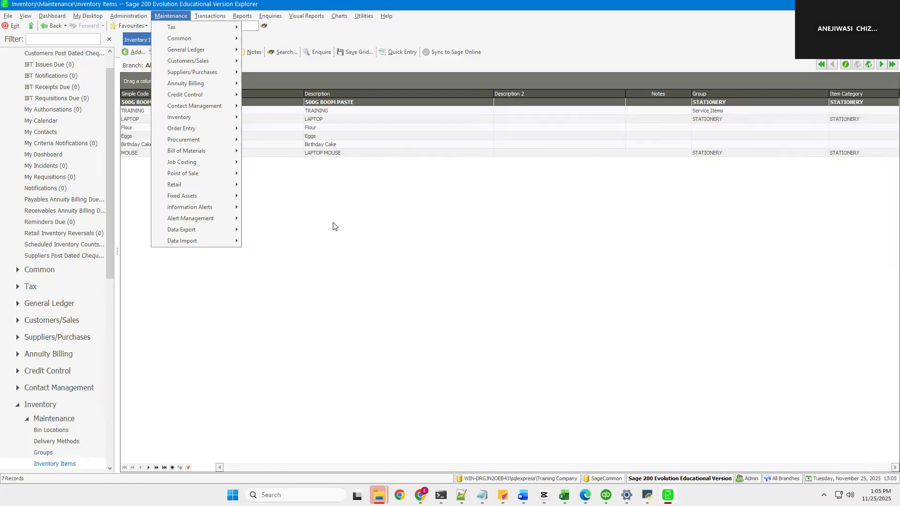
# Display the order cancellation reasons maintained for Order Entry
pyautogui.click(170, 15)
pyautogui.click(171, 16)
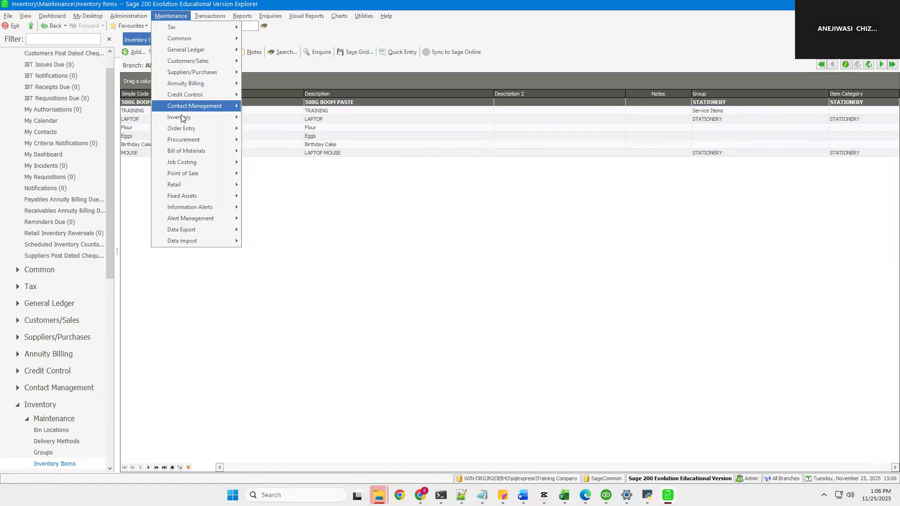
pyautogui.moveTo(182, 118)
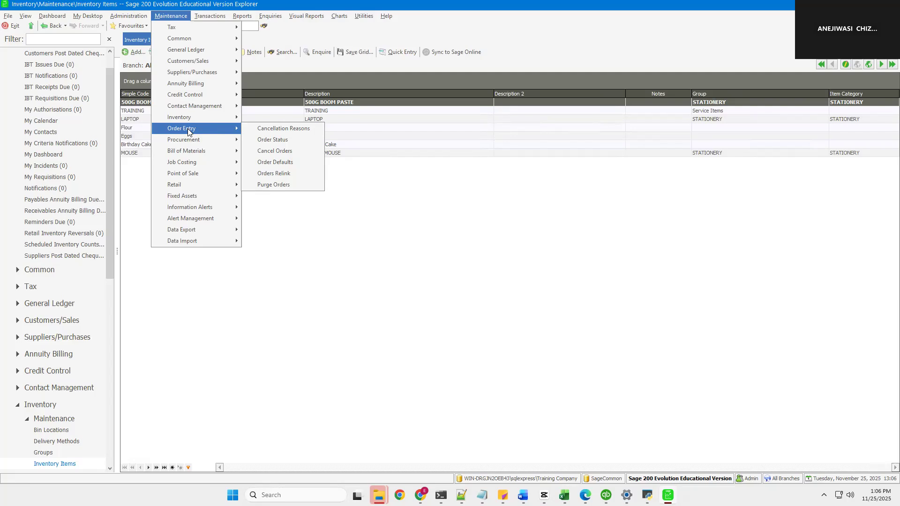
pyautogui.click(294, 127)
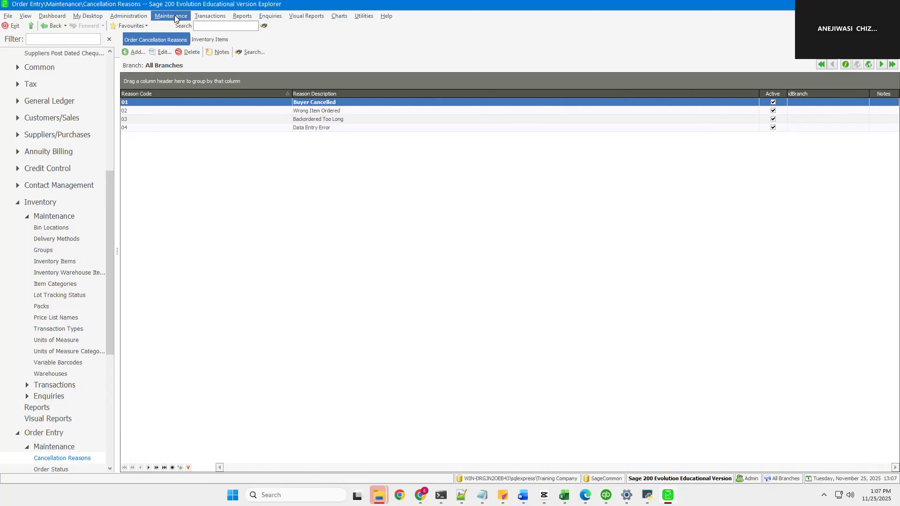
# Display the Order Entry status list and view the blank form for a new order status without saving it
pyautogui.click(174, 17)
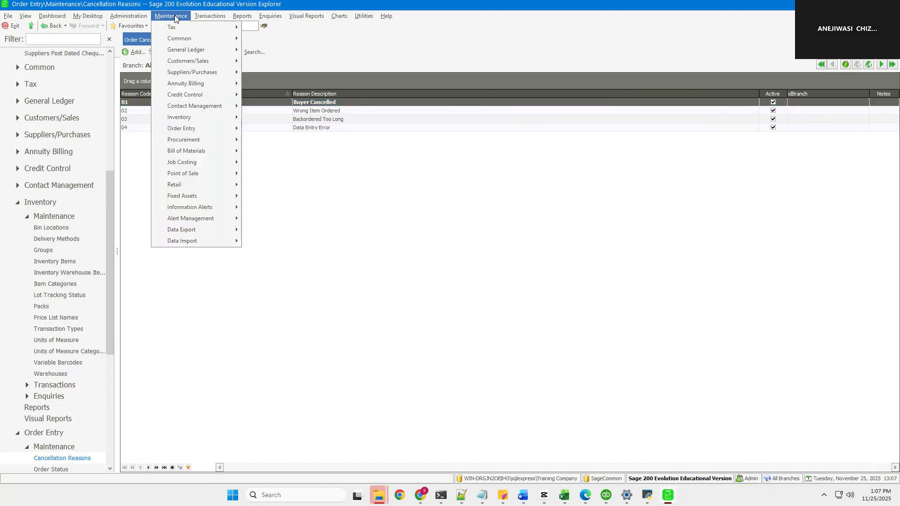
pyautogui.moveTo(204, 136)
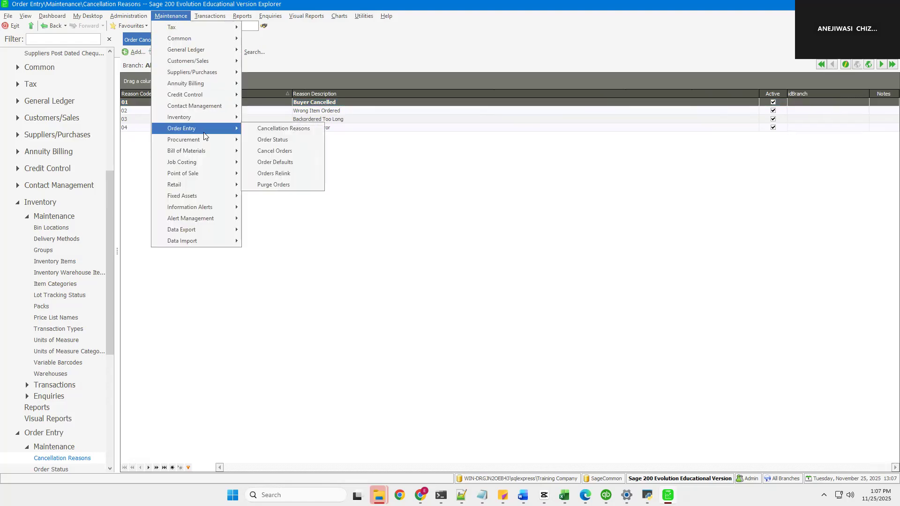
pyautogui.click(274, 140)
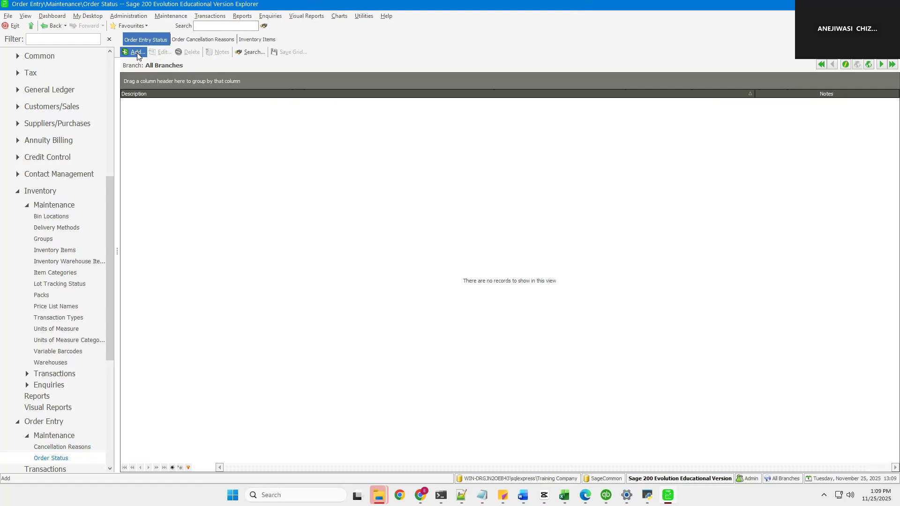
pyautogui.click(136, 52)
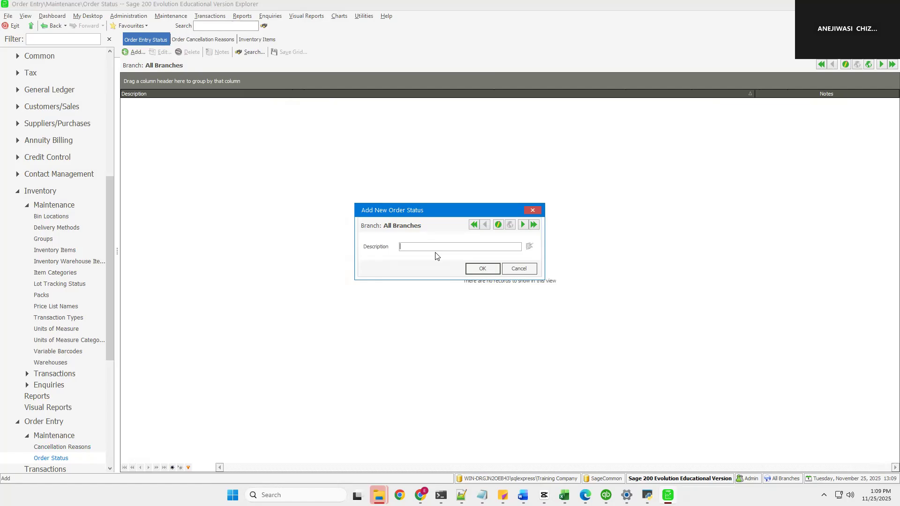
pyautogui.click(518, 269)
# Review the Order Entry defaults for sales order numbers, sales orders, purchase orders and templates, and accept them
pyautogui.click(167, 16)
pyautogui.moveTo(200, 132)
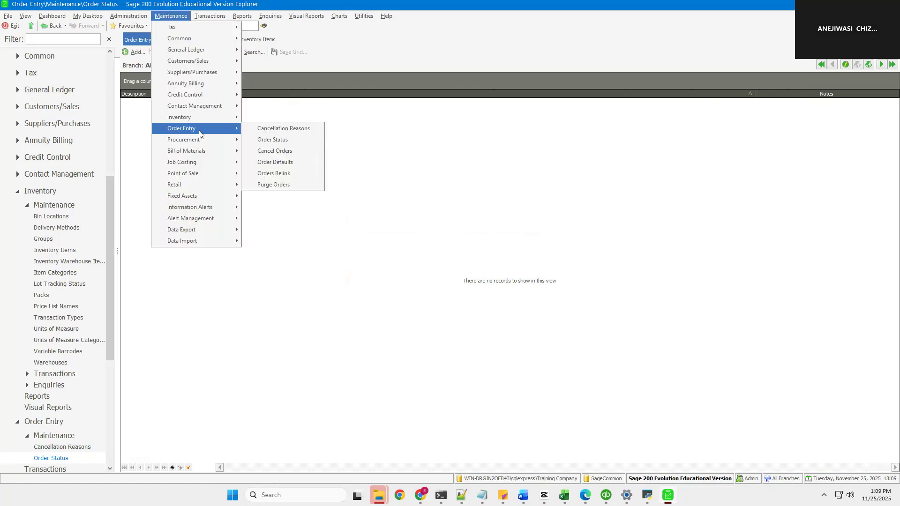
pyautogui.click(271, 162)
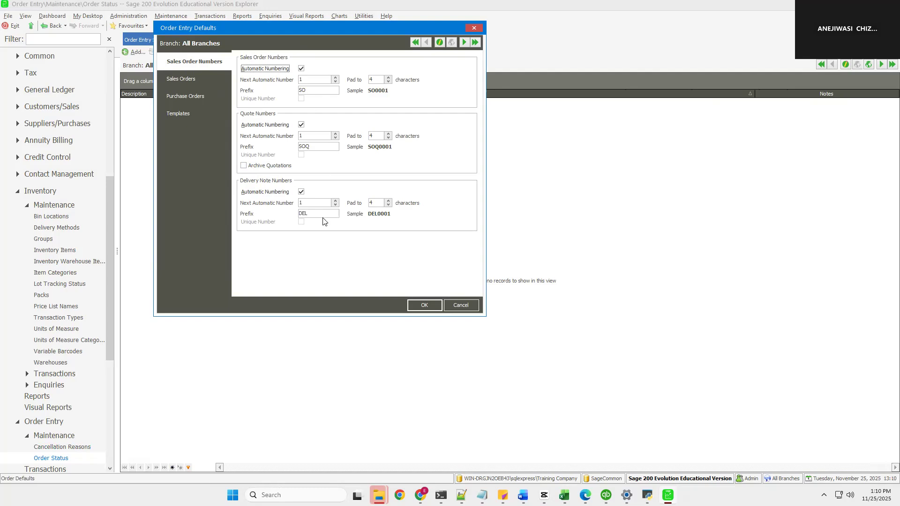
pyautogui.click(185, 78)
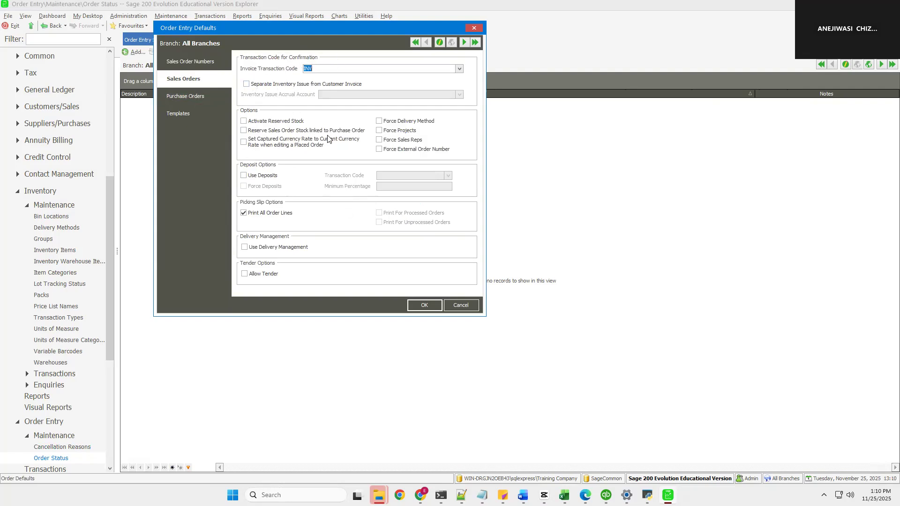
pyautogui.click(194, 98)
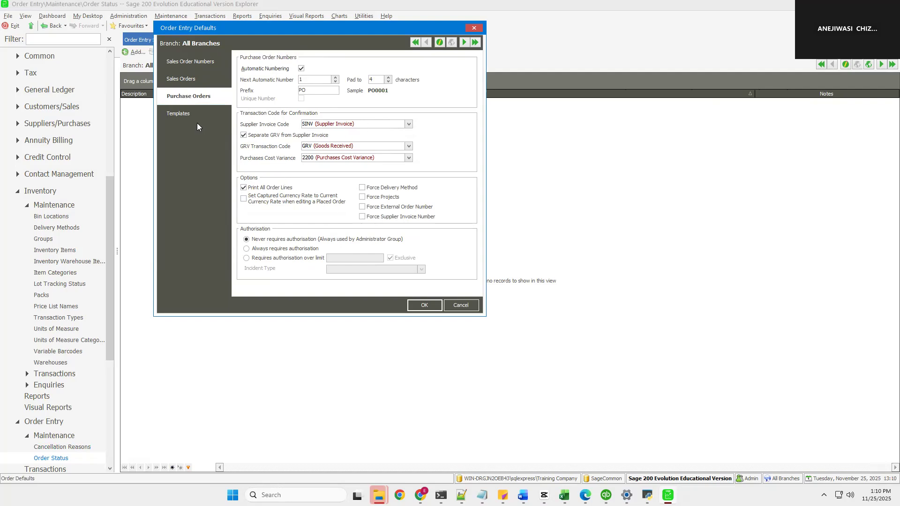
pyautogui.click(183, 114)
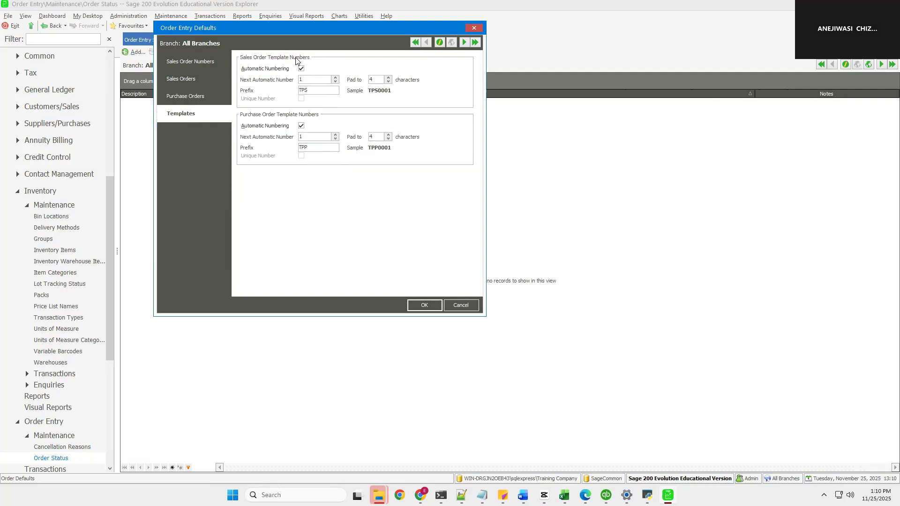
pyautogui.click(424, 305)
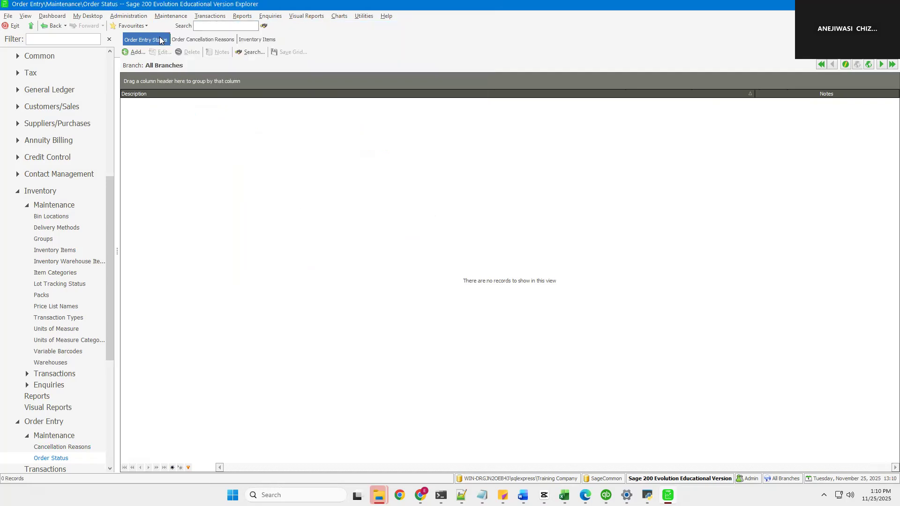
# View what the Orders Relink utility recalculates and close it without running it
pyautogui.click(165, 18)
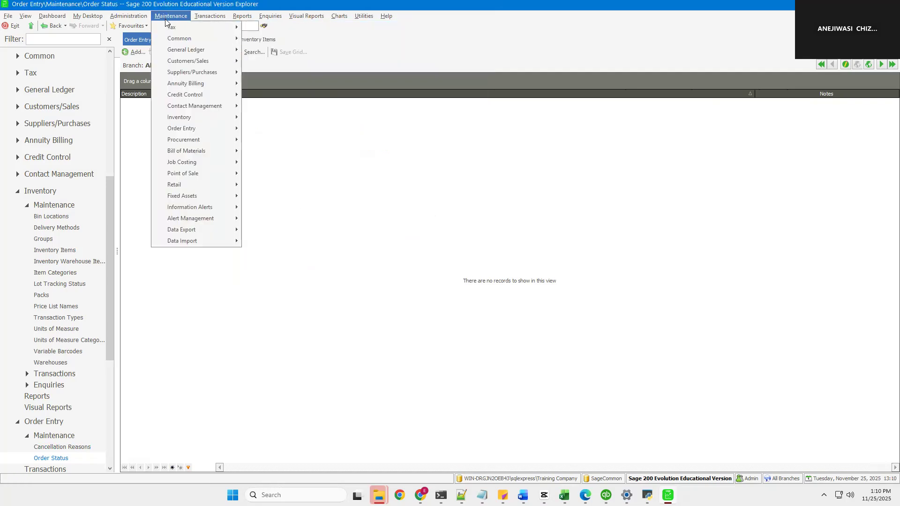
pyautogui.moveTo(188, 132)
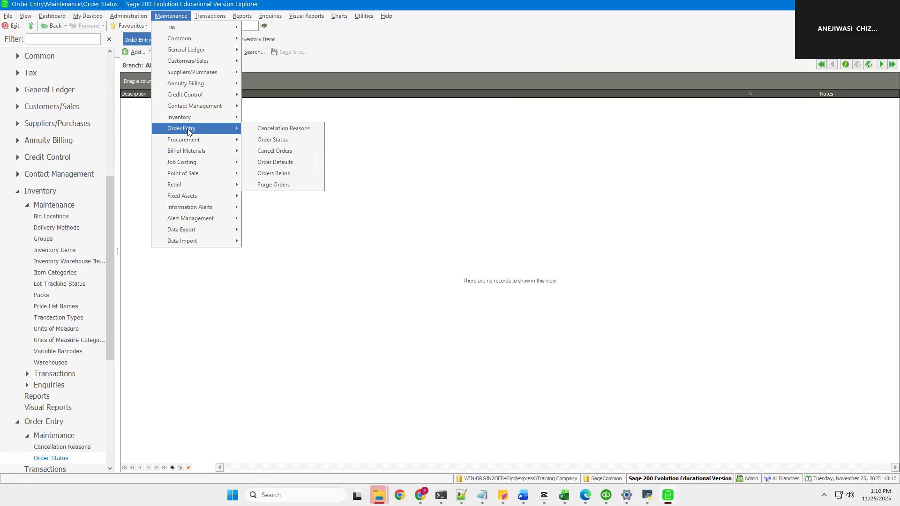
pyautogui.click(283, 174)
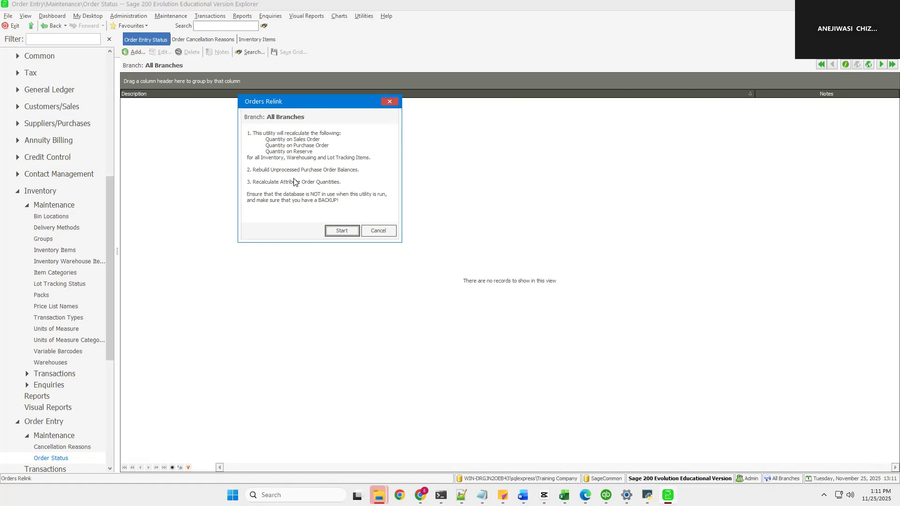
pyautogui.click(378, 231)
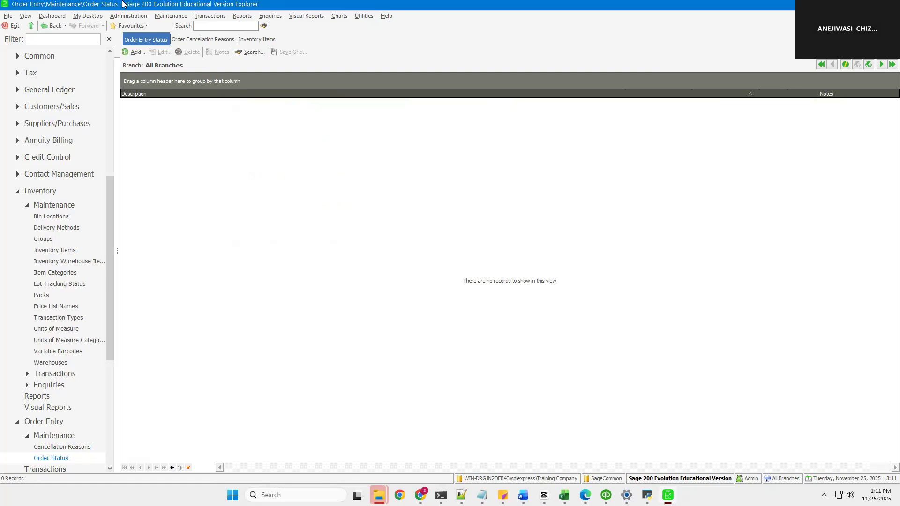
# Try setting up a purge of purchase orders in the Unprocessed and Partially Processed states
pyautogui.click(168, 16)
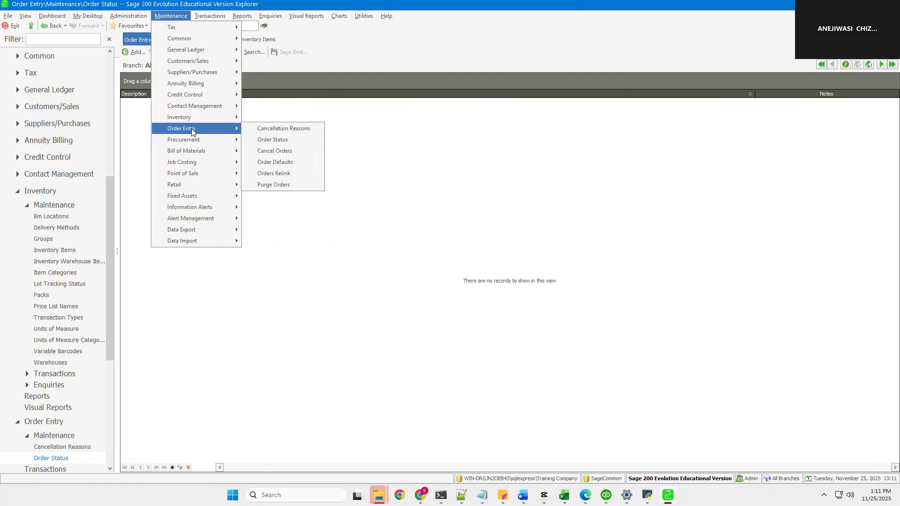
pyautogui.click(280, 185)
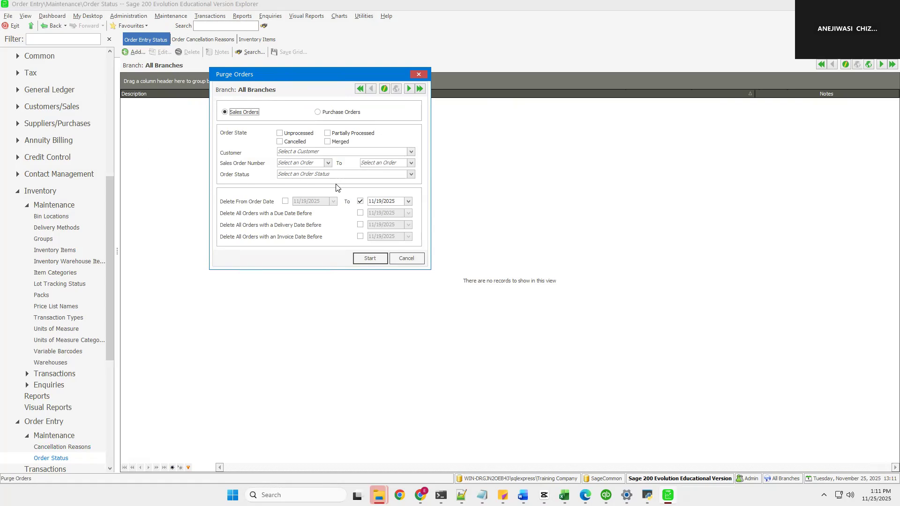
pyautogui.click(317, 113)
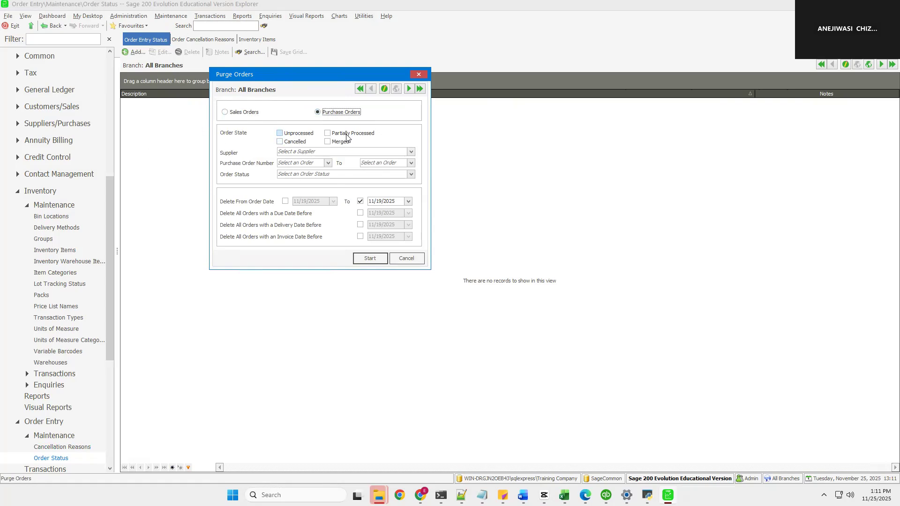
pyautogui.click(280, 133)
pyautogui.click(328, 134)
pyautogui.click(358, 258)
pyautogui.click(410, 262)
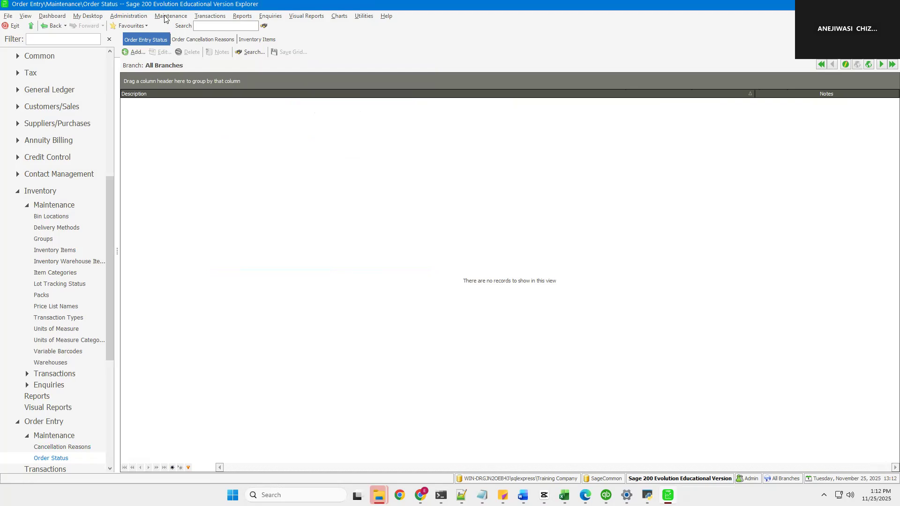
# Open the inventory items list that belongs to Bill of Materials maintenance
pyautogui.click(164, 18)
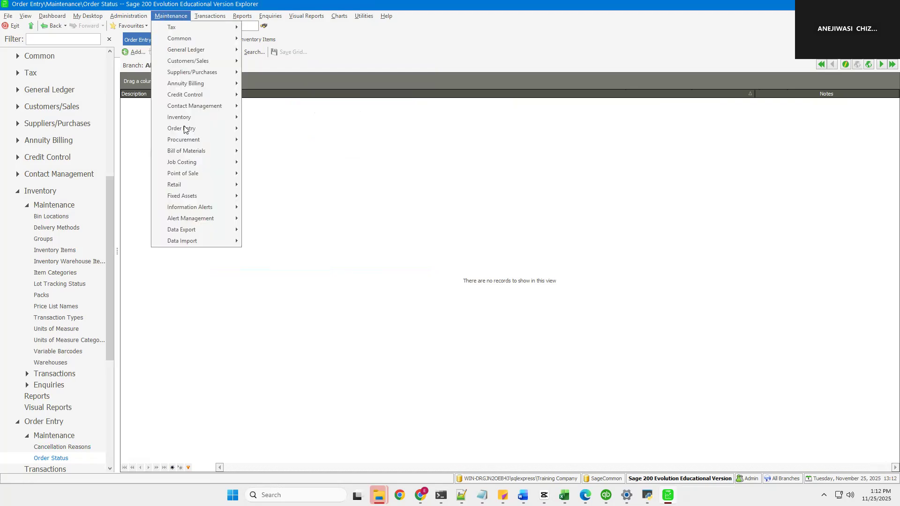
pyautogui.moveTo(183, 129)
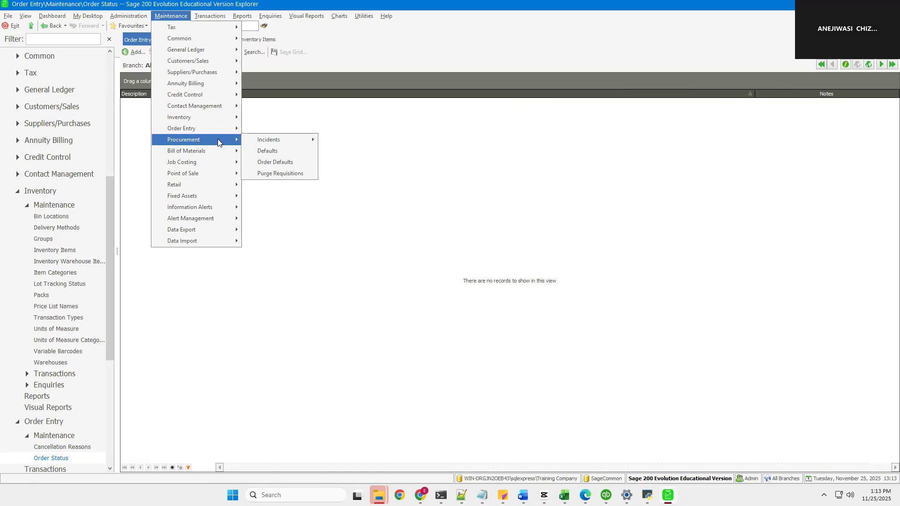
pyautogui.moveTo(269, 139)
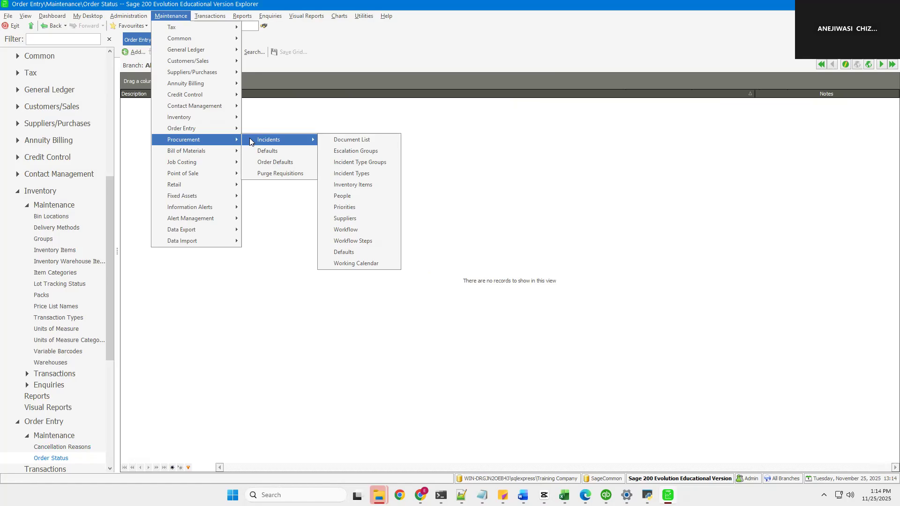
pyautogui.moveTo(187, 150)
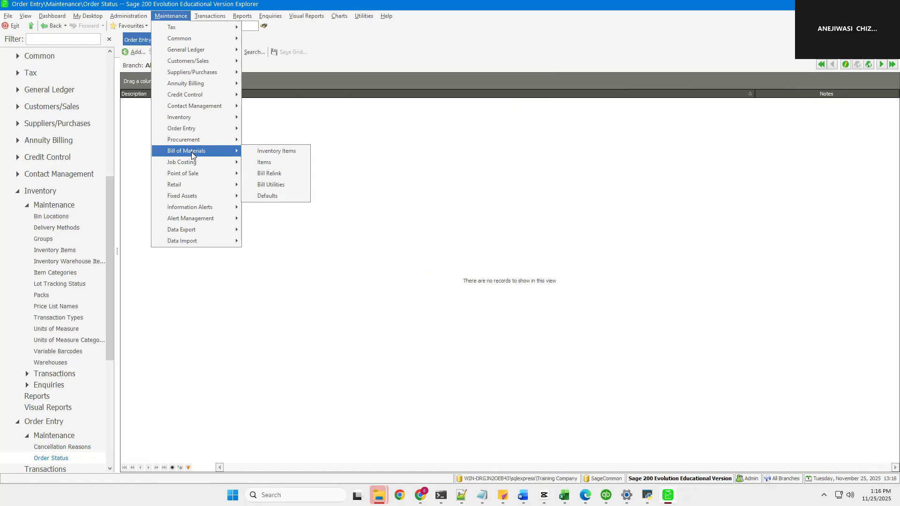
pyautogui.click(271, 152)
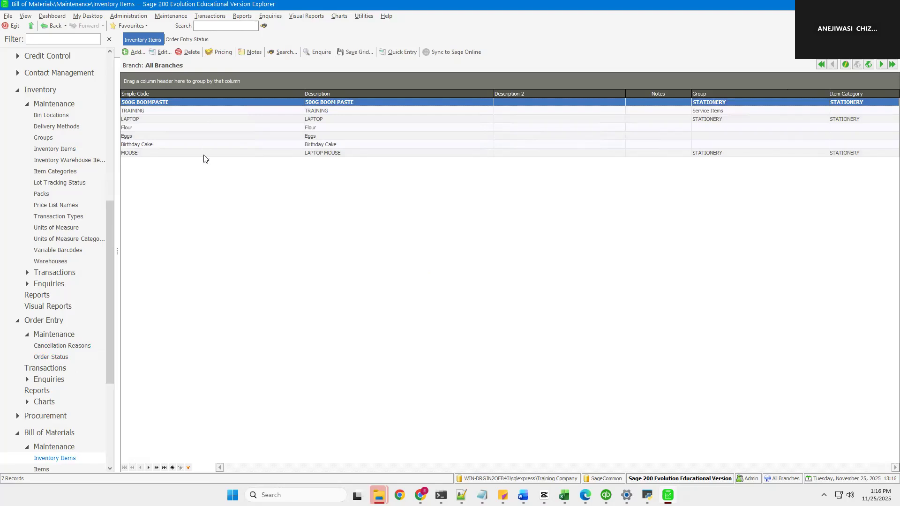
# Start a new inventory item with Mealie Meal as its simple code and first description
pyautogui.click(133, 52)
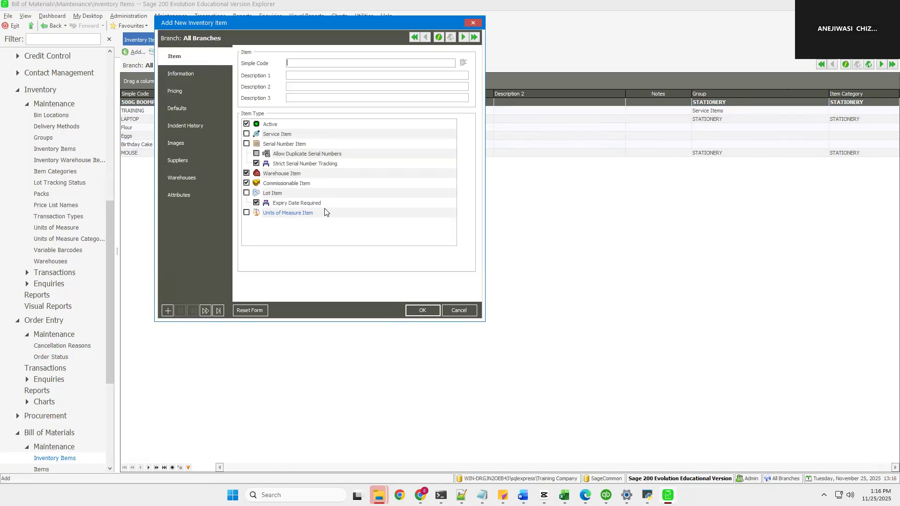
pyautogui.write('Mealie Meal')
pyautogui.hotkey('ctrl', 'a')
pyautogui.click(295, 75)
# Set the Mealie Meal item's average unit cost to $10.00
pyautogui.click(176, 93)
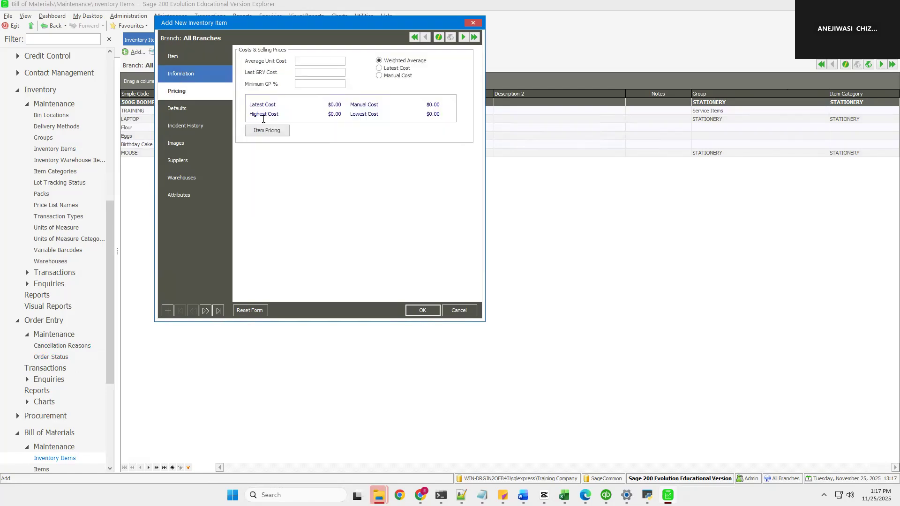
pyautogui.write('10')
pyautogui.press('Tab')
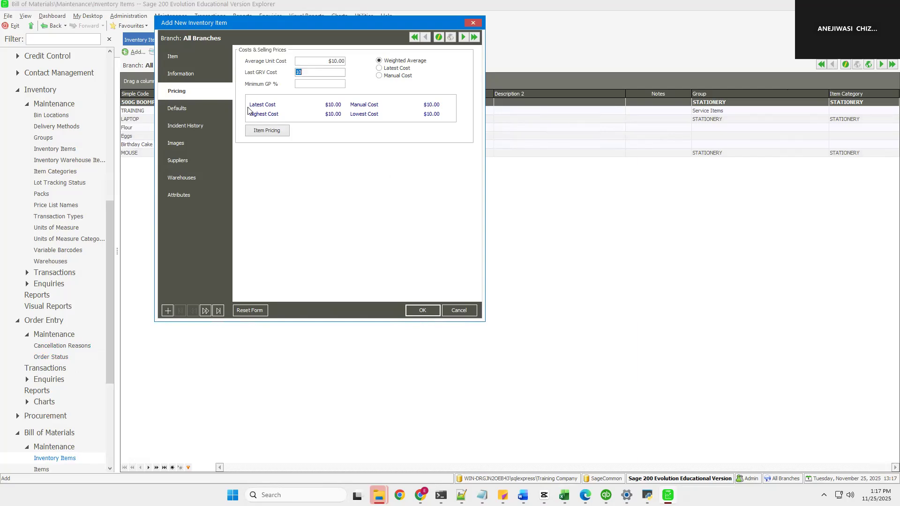
# Save the Mealie Meal item, open its price maintenance, and close both without entering selling prices
pyautogui.click(267, 131)
pyautogui.click(469, 270)
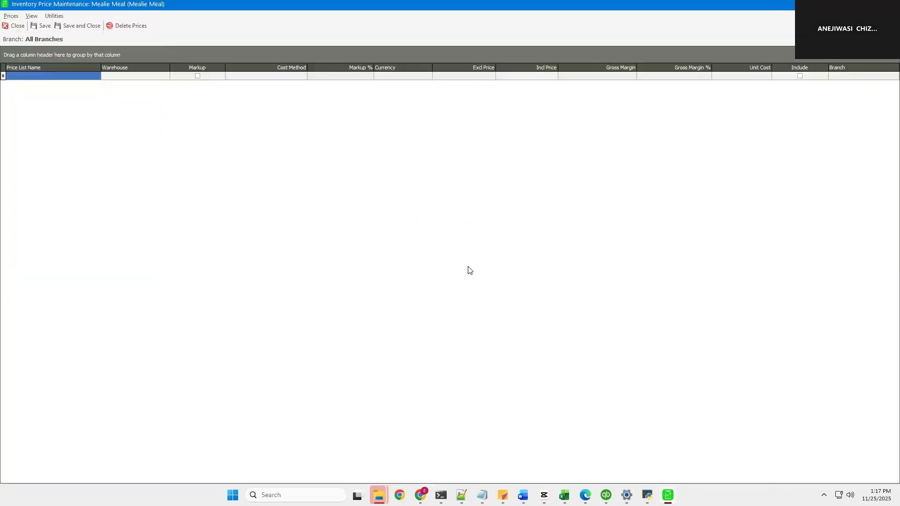
pyautogui.click(59, 28)
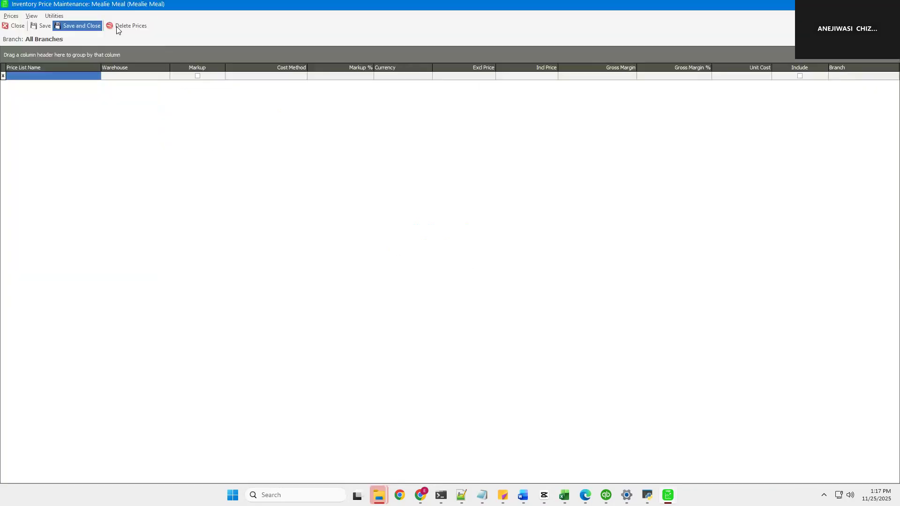
pyautogui.click(77, 25)
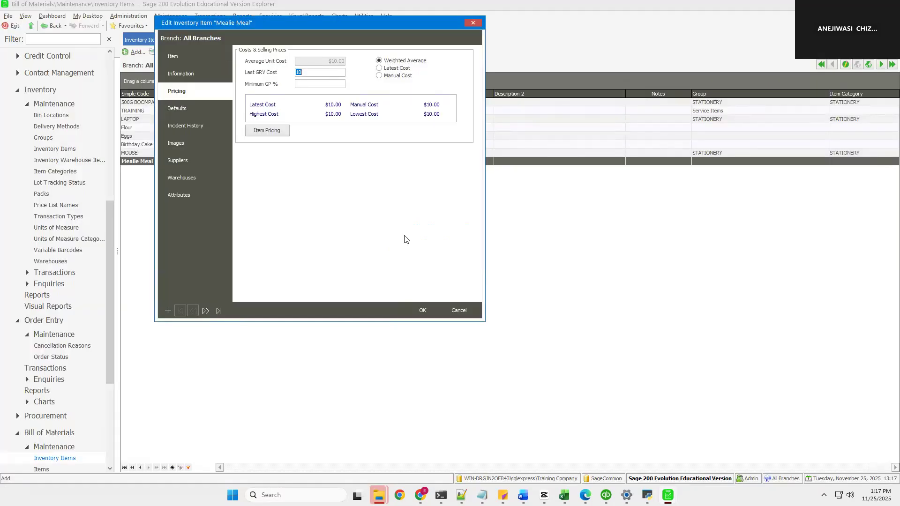
pyautogui.click(423, 310)
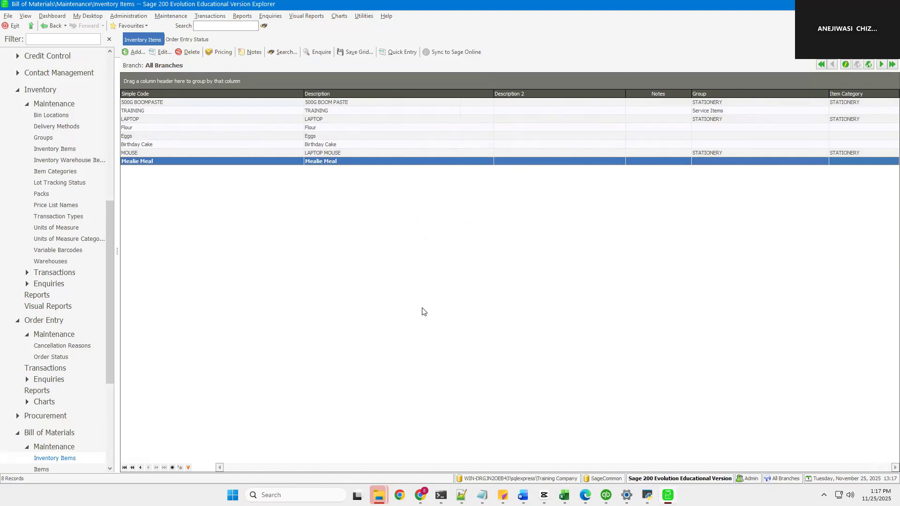
# Start another inventory item with Water as its simple code and first description
pyautogui.click(133, 53)
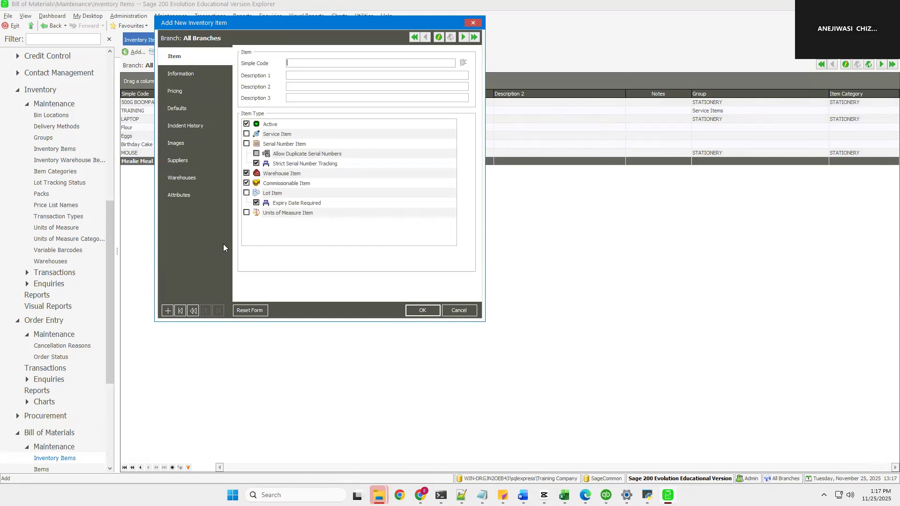
pyautogui.write('Water')
pyautogui.moveTo(306, 63); pyautogui.dragTo(237, 63)
pyautogui.hotkey('ctrl', 'c')
pyautogui.click(293, 76)
pyautogui.hotkey('ctrl', 'v')
pyautogui.hotkey('ctrl', 'v')
pyautogui.press('BackSpace')
pyautogui.press('BackSpace')
pyautogui.press('BackSpace')
pyautogui.press('BackSpace')
pyautogui.press('BackSpace')
# Set the Water item's average unit cost to $1.00 and save the item
pyautogui.click(179, 91)
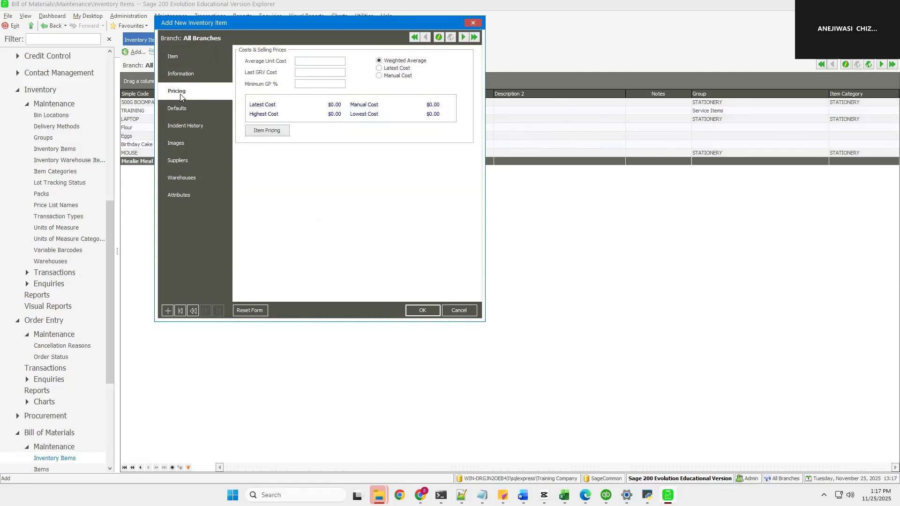
pyautogui.click(335, 61)
pyautogui.write('1')
pyautogui.press('Tab')
pyautogui.click(421, 309)
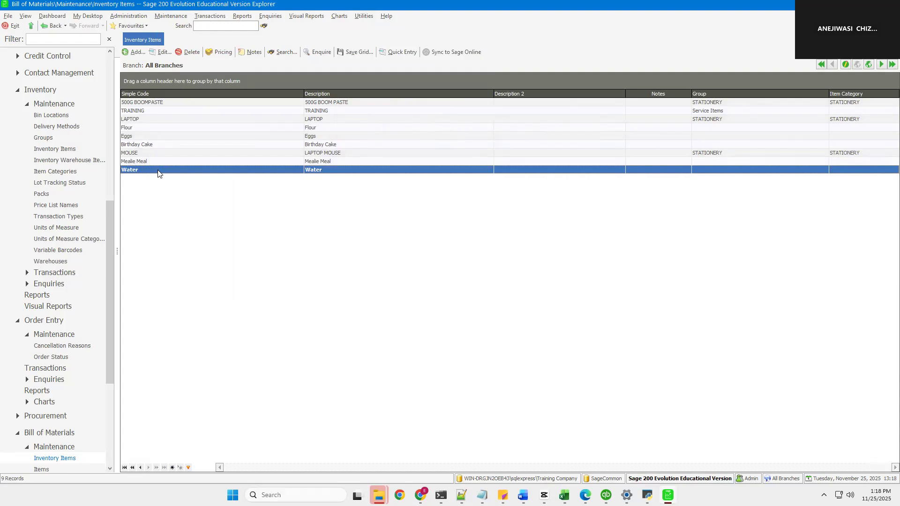
# Start a new inventory item with Sadza as its simple code and first description
pyautogui.click(133, 52)
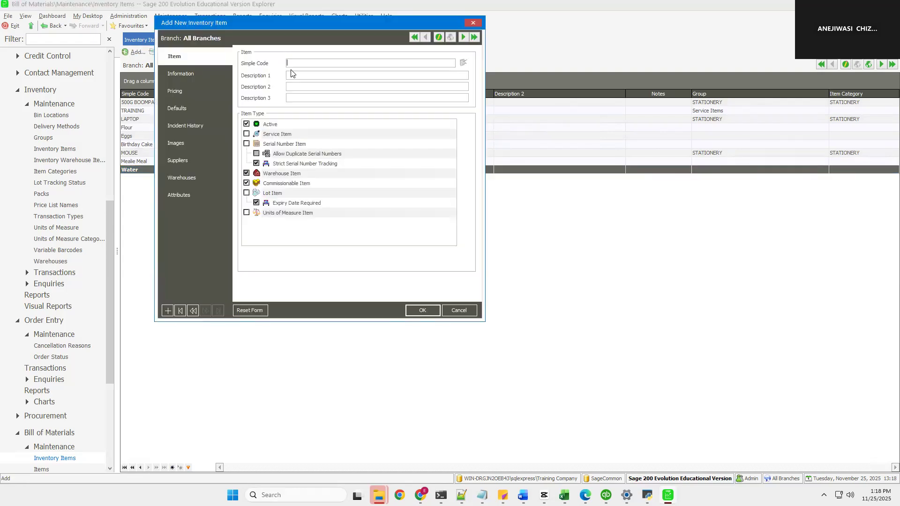
pyautogui.write('Sadza')
pyautogui.hotkey('ctrl', 'a')
pyautogui.click(302, 75)
# Save the Sadza item to reach its price maintenance and add a Dealer price line for the HARARE STREET warehouse
pyautogui.click(170, 90)
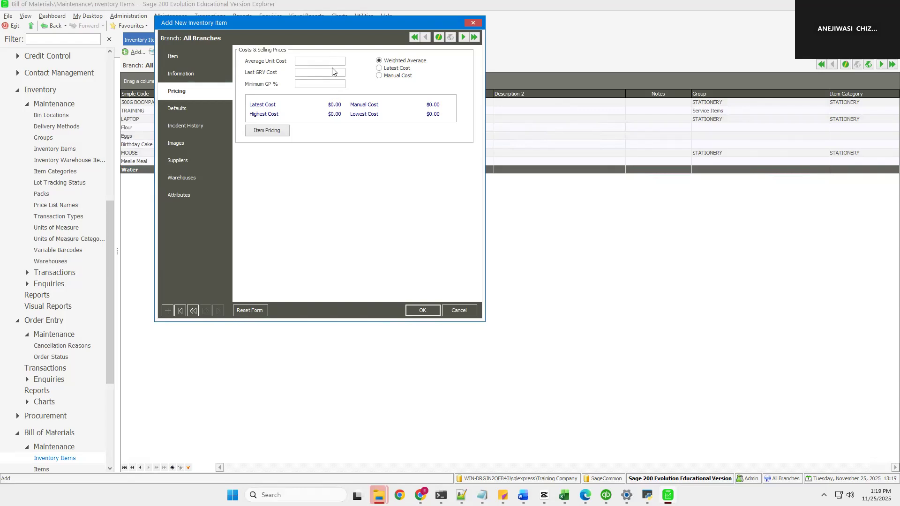
pyautogui.click(275, 131)
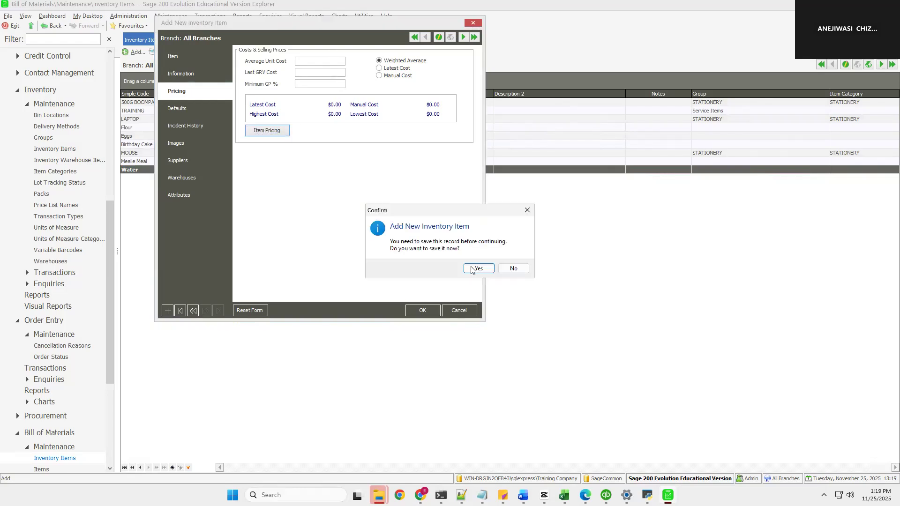
pyautogui.click(476, 269)
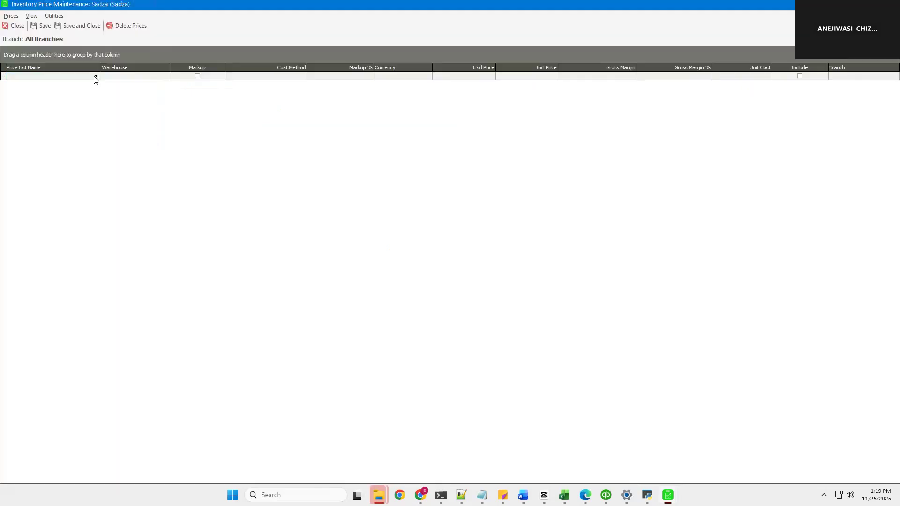
pyautogui.click(96, 76)
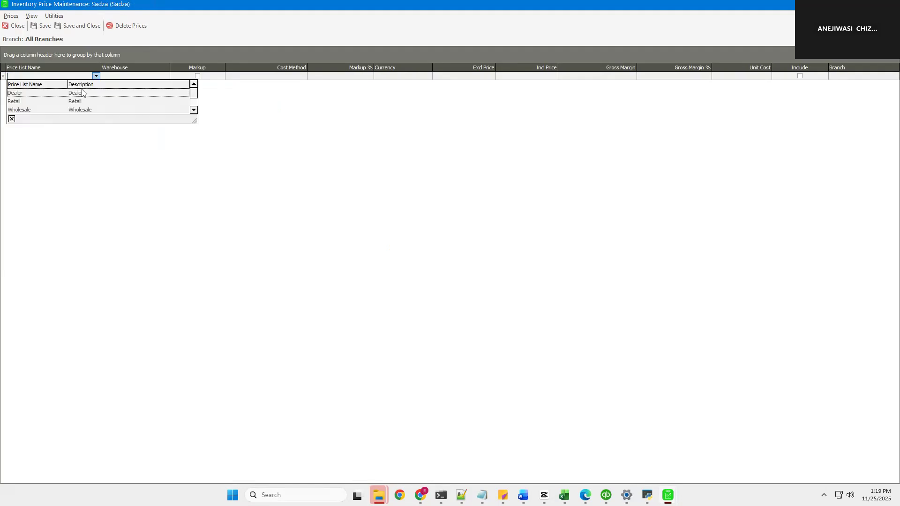
pyautogui.click(79, 94)
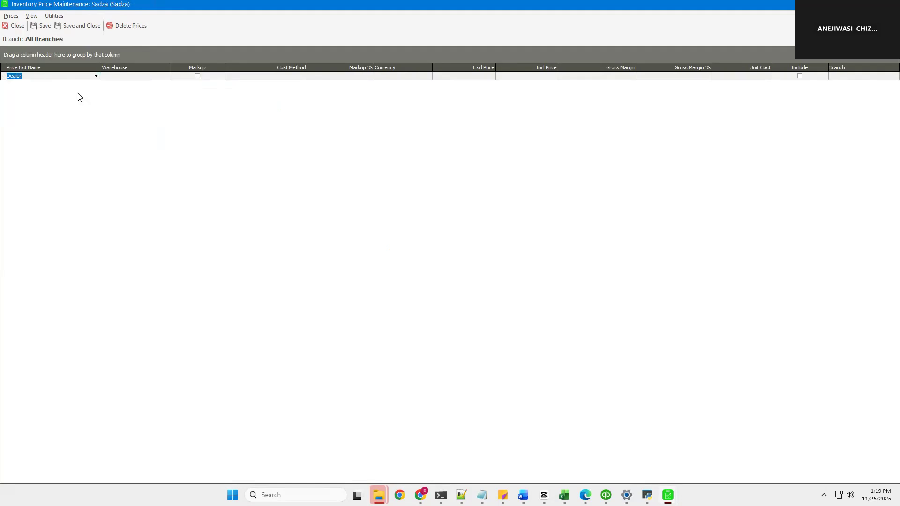
pyautogui.click(160, 77)
pyautogui.click(165, 76)
pyautogui.click(138, 93)
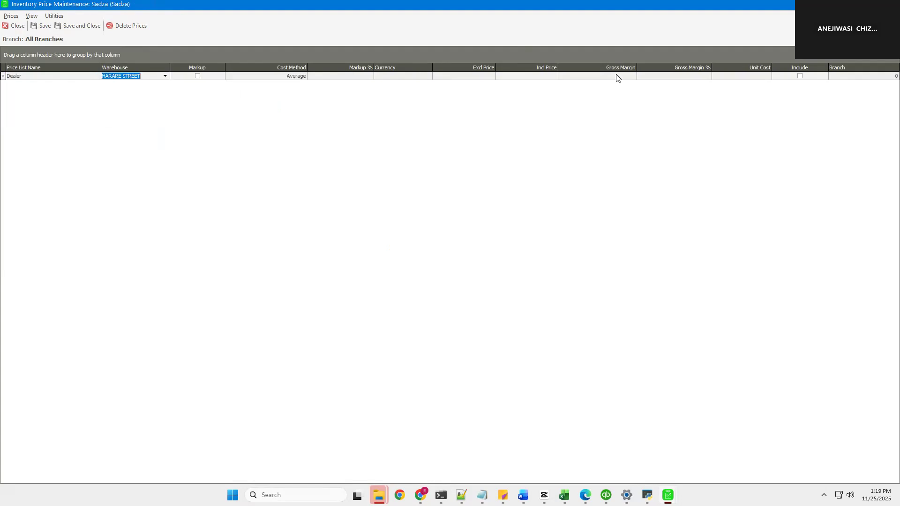
# Set Sadza's Dealer inclusive price to $1.00, then save and close both the prices and the item
pyautogui.click(550, 77)
pyautogui.write('3')
pyautogui.press('BackSpace')
pyautogui.write('1')
pyautogui.press('Tab')
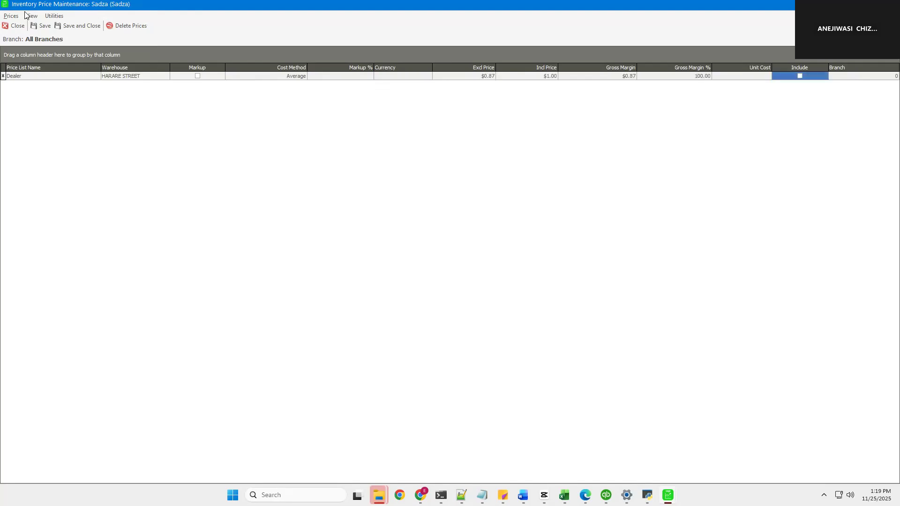
pyautogui.press('Tab')
pyautogui.click(80, 27)
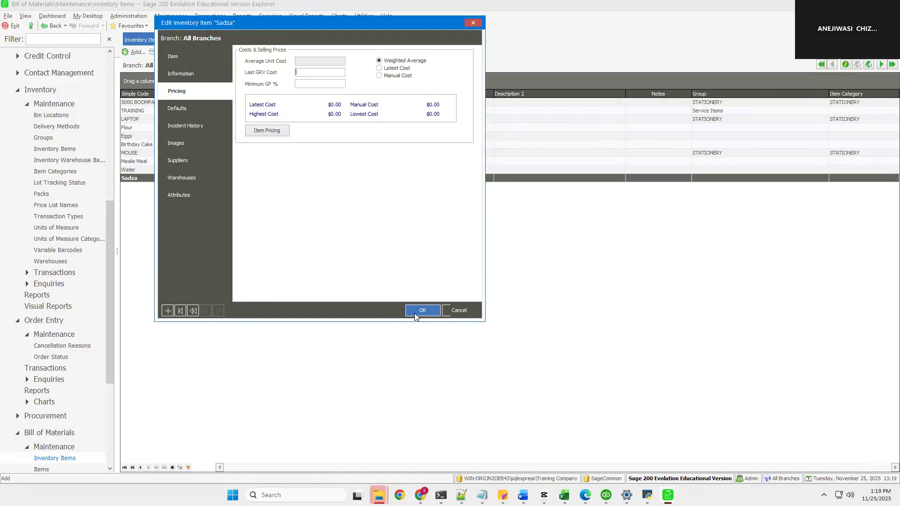
pyautogui.click(415, 314)
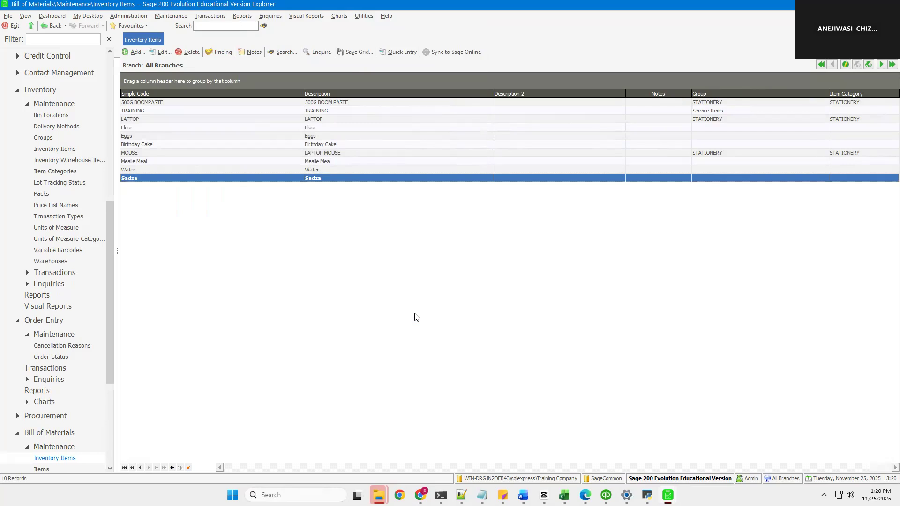
# Start a new bill of material with Sadza as master item and enable showing quantity available to manufacture to all levels
pyautogui.click(167, 17)
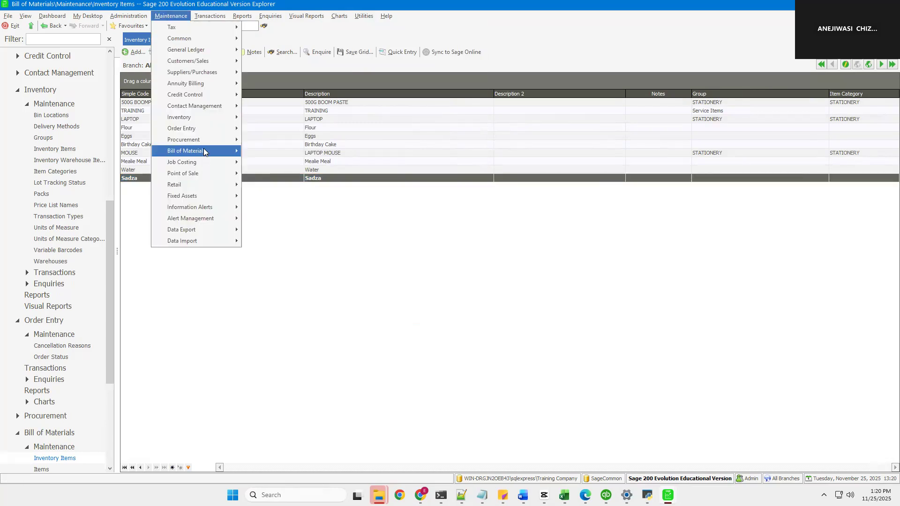
pyautogui.moveTo(204, 149)
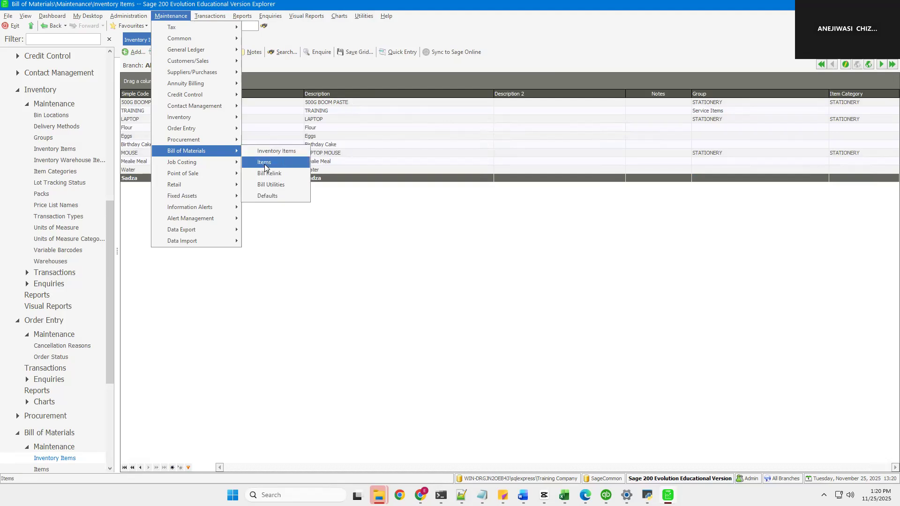
pyautogui.click(265, 163)
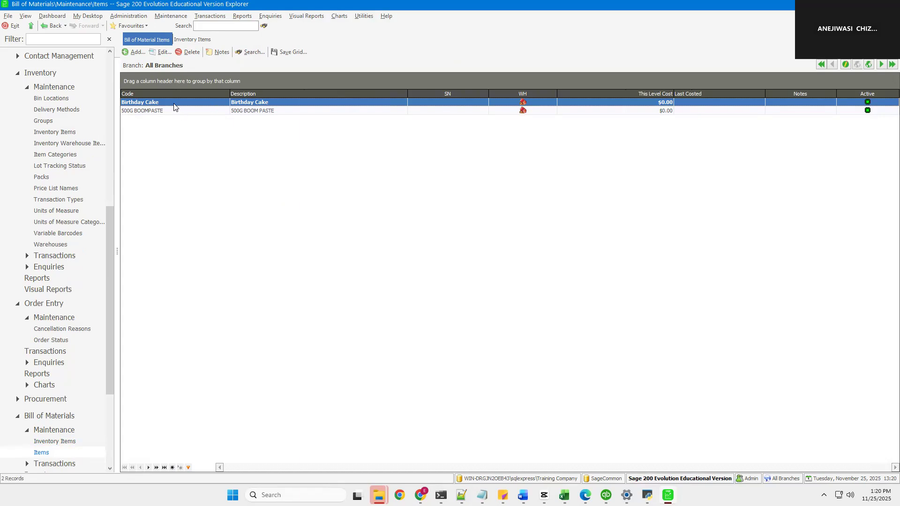
pyautogui.click(132, 52)
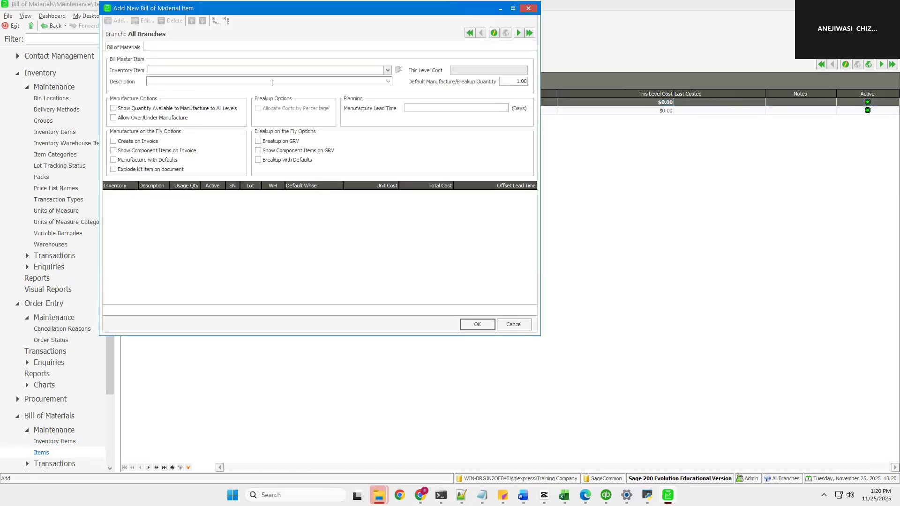
pyautogui.click(388, 71)
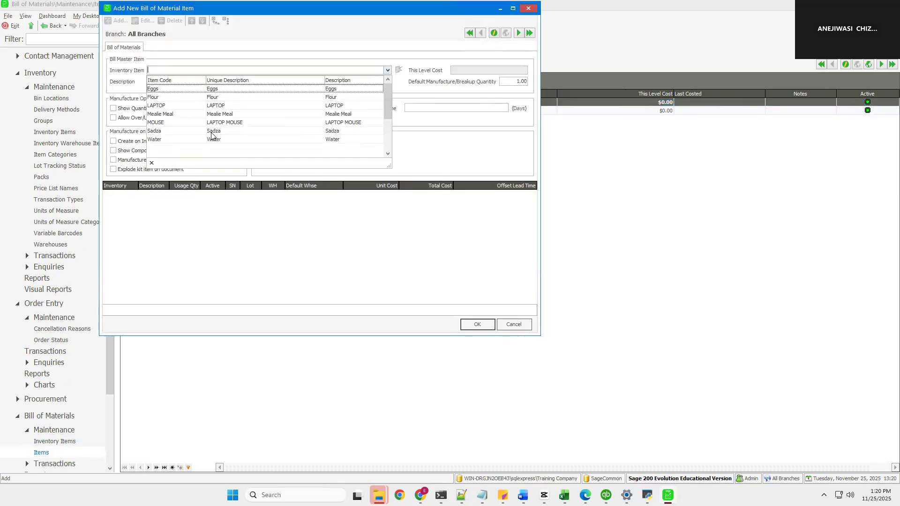
pyautogui.click(211, 136)
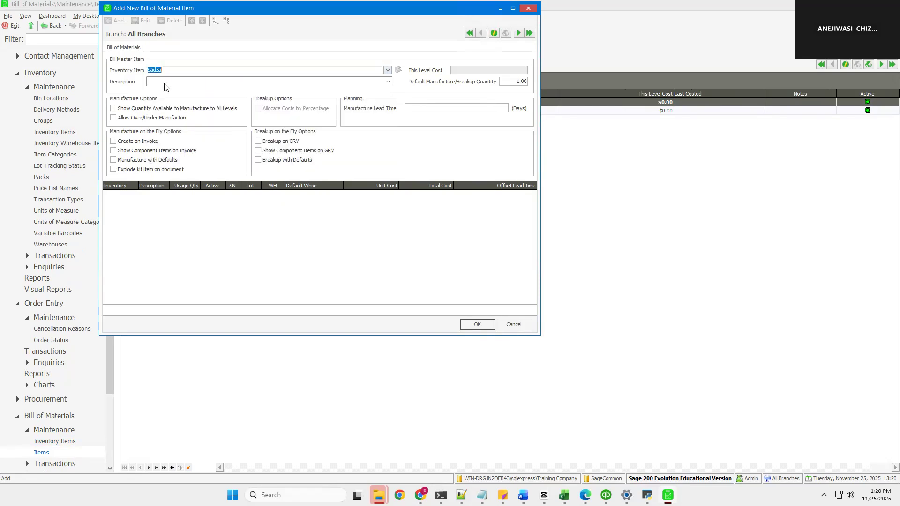
pyautogui.click(165, 83)
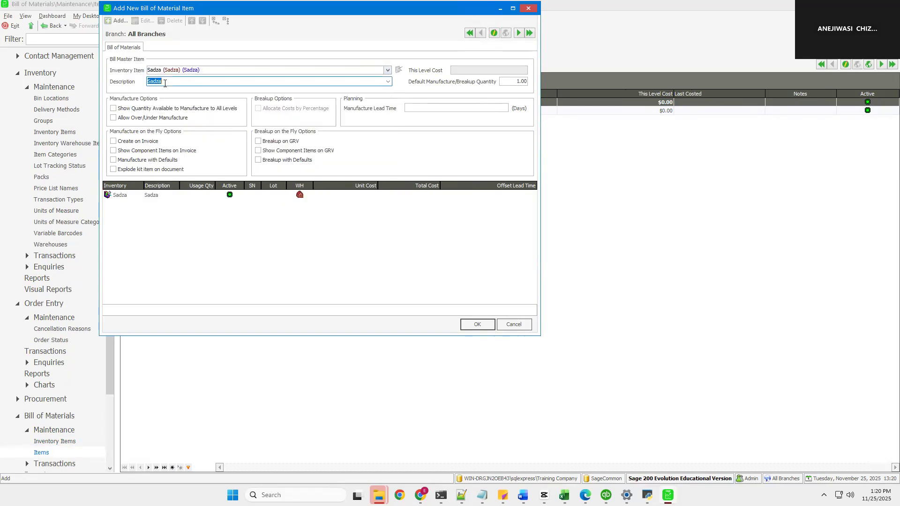
pyautogui.click(209, 226)
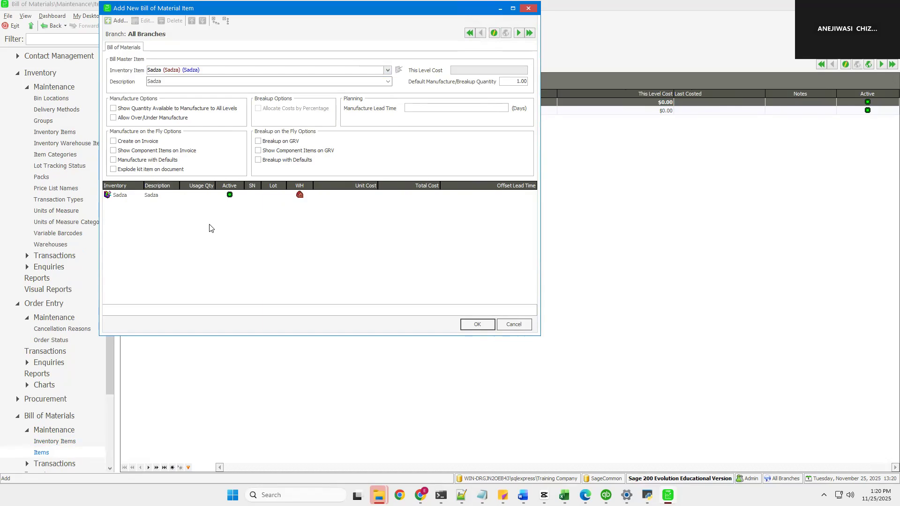
pyautogui.click(113, 110)
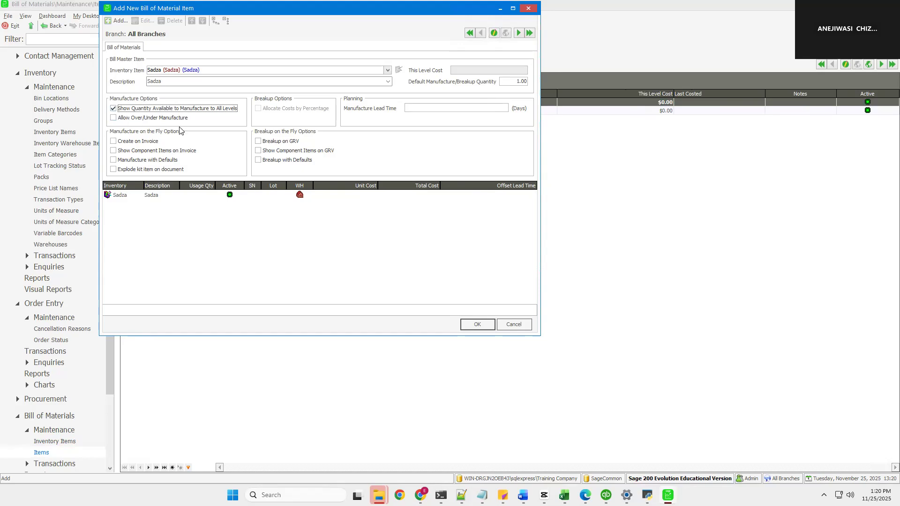
pyautogui.click(488, 108)
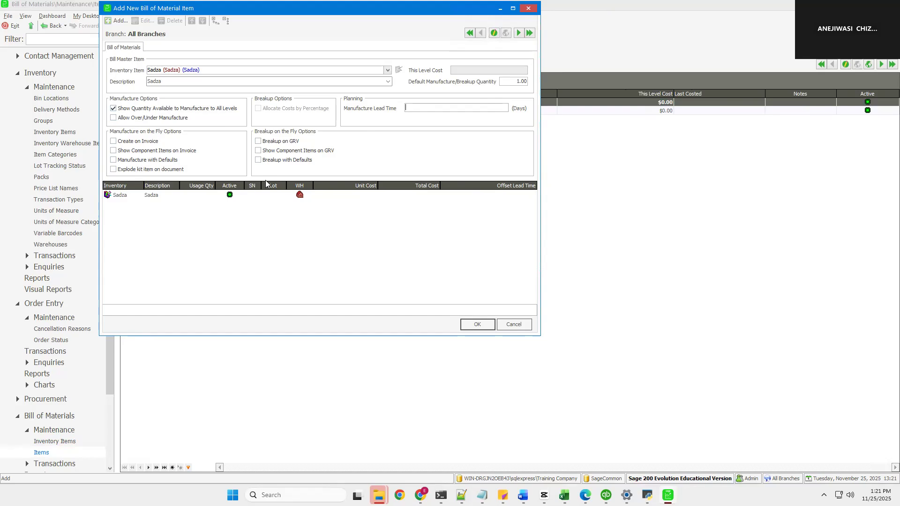
# Add Mealie Meal as a component of the Sadza bill, keeping the default usage quantity
pyautogui.click(117, 22)
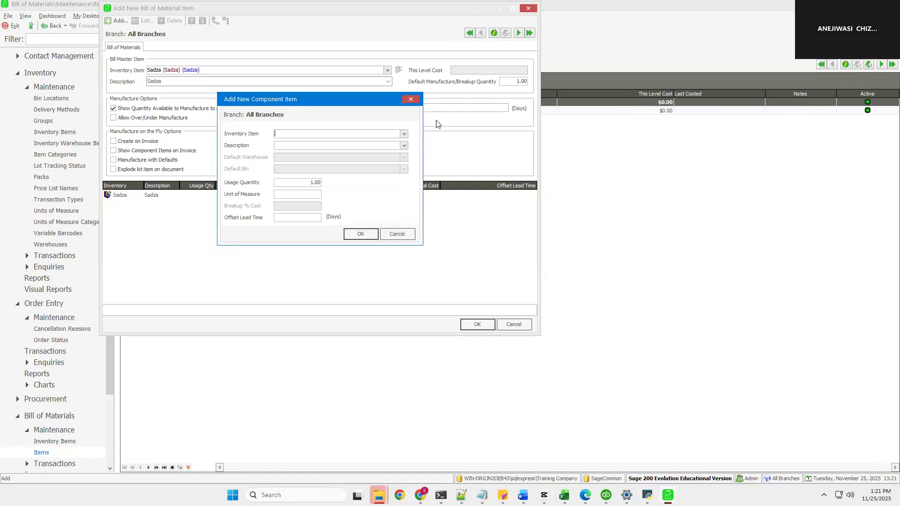
pyautogui.click(404, 135)
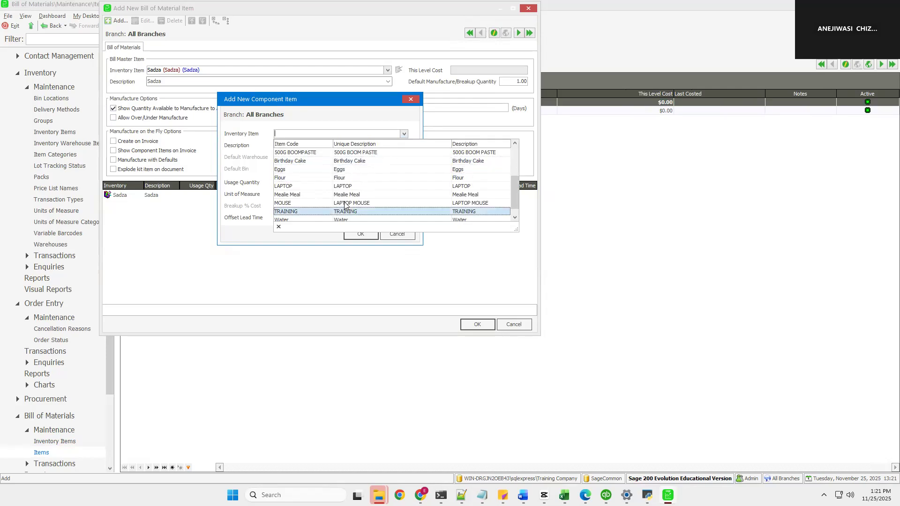
pyautogui.scroll(-1, 348, 187)
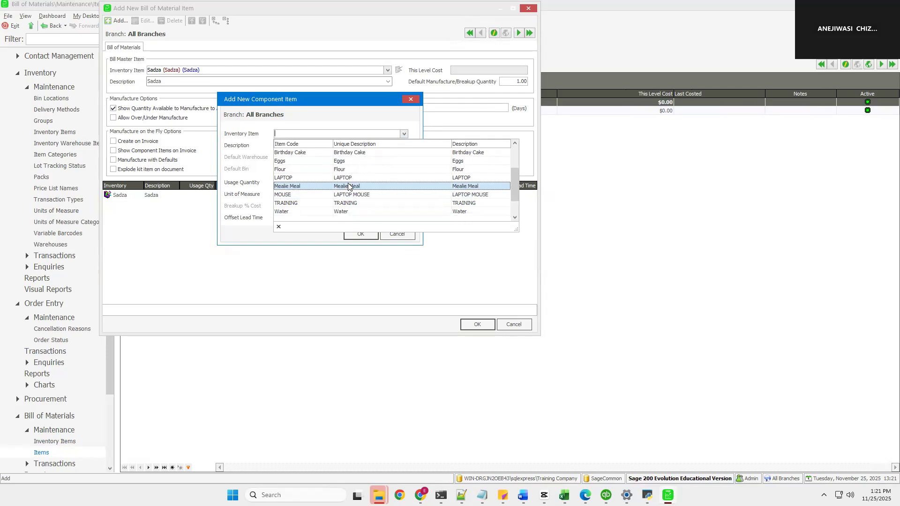
pyautogui.click(349, 187)
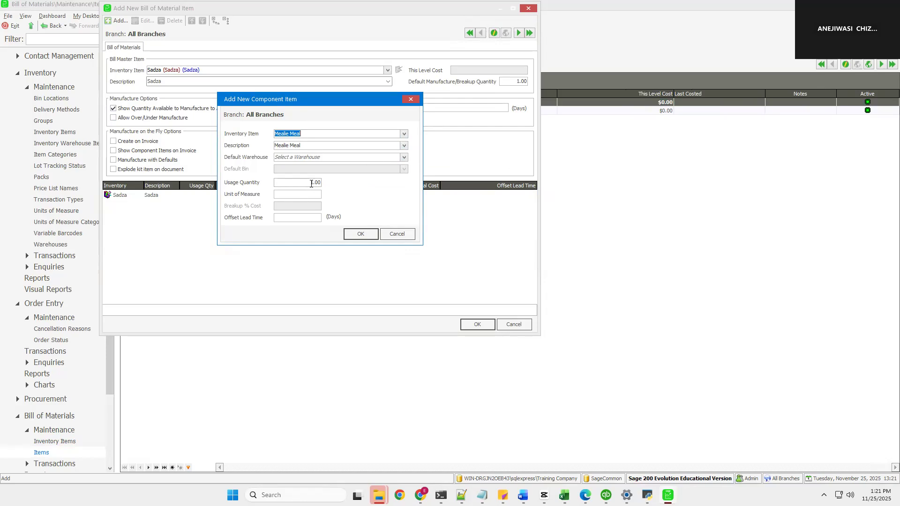
pyautogui.click(359, 234)
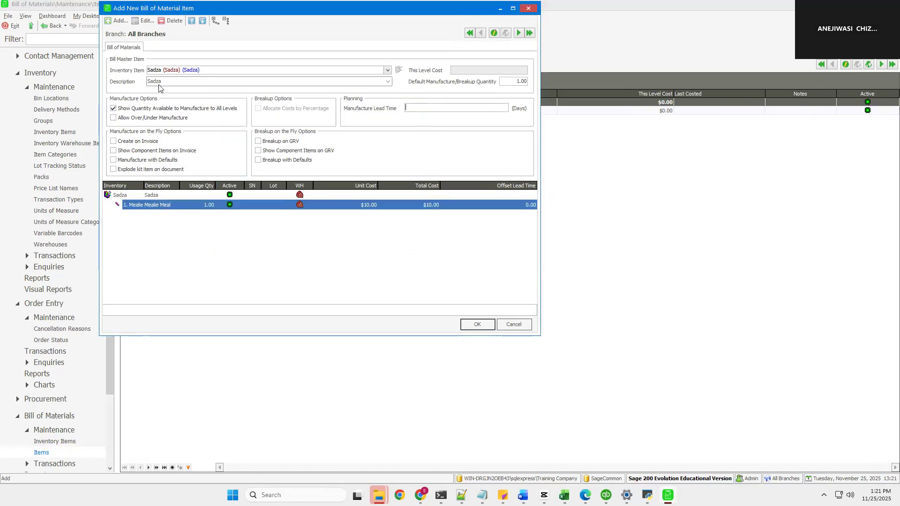
# Add Water as a second component with the default usage quantity and save the Sadza bill of material
pyautogui.click(119, 21)
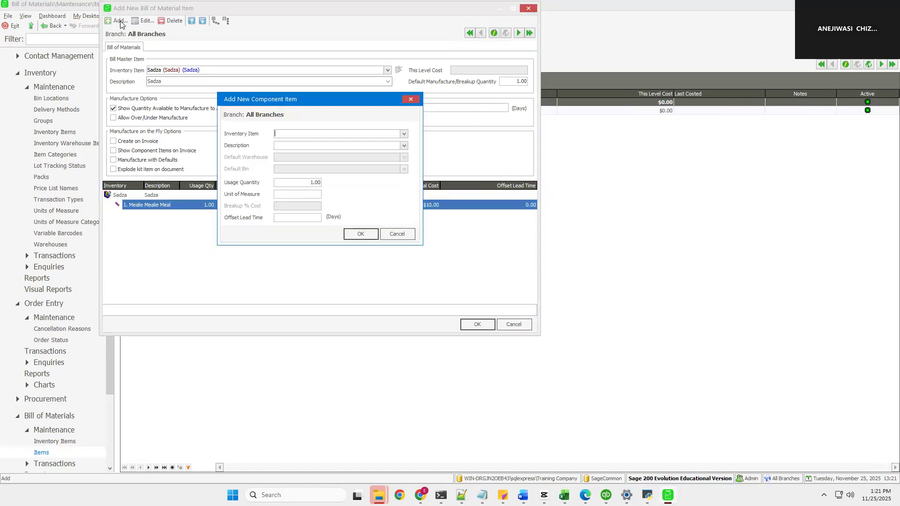
pyautogui.click(404, 135)
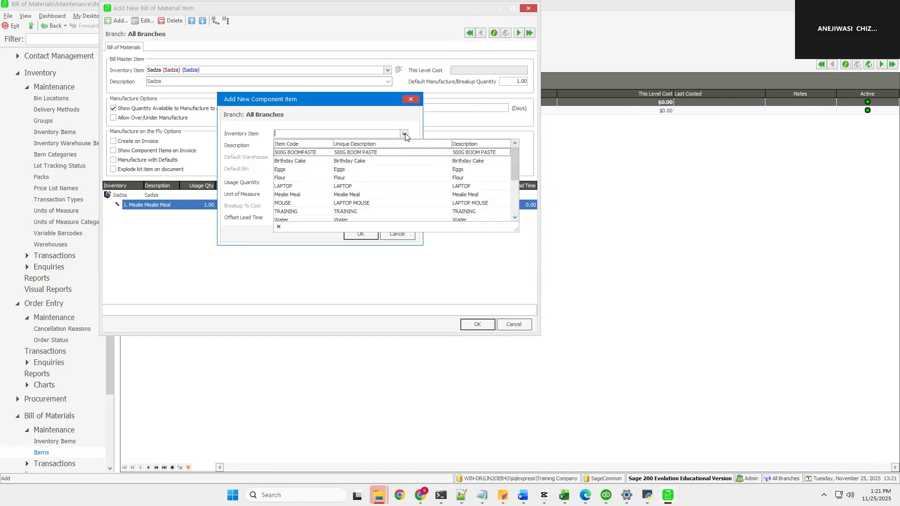
pyautogui.click(340, 212)
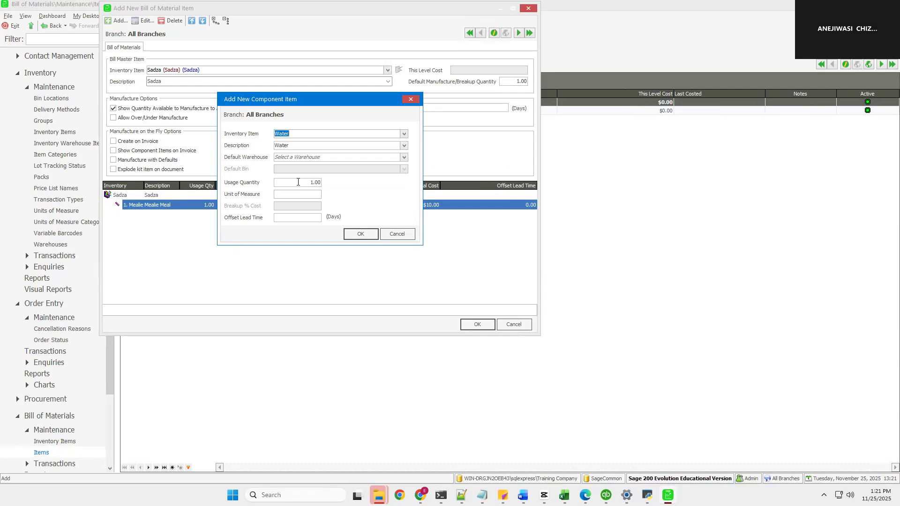
pyautogui.click(361, 234)
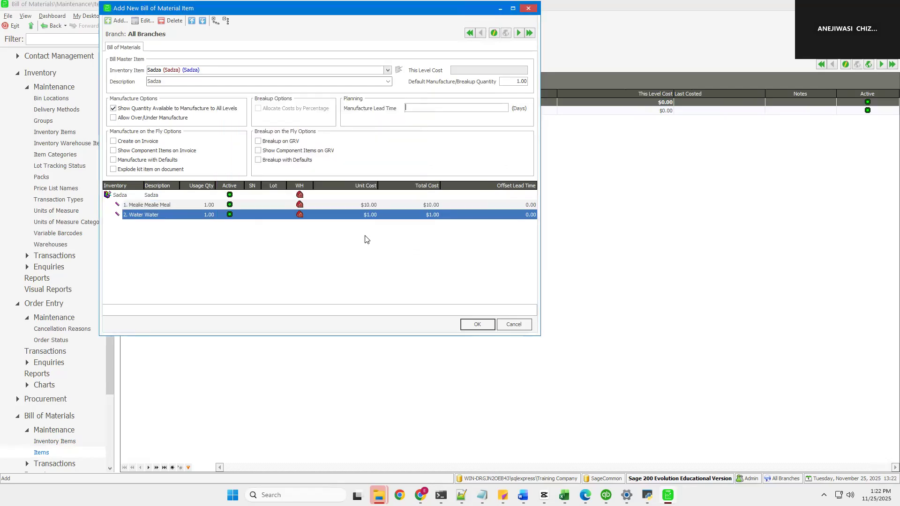
pyautogui.click(476, 324)
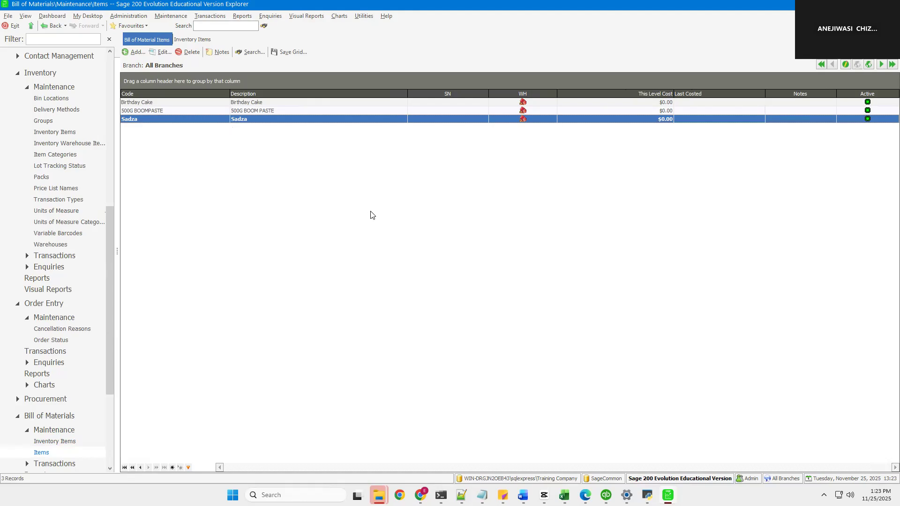
# Open the Bill of Materials Relink routine to review its checks and error-fixing options
pyautogui.click(167, 17)
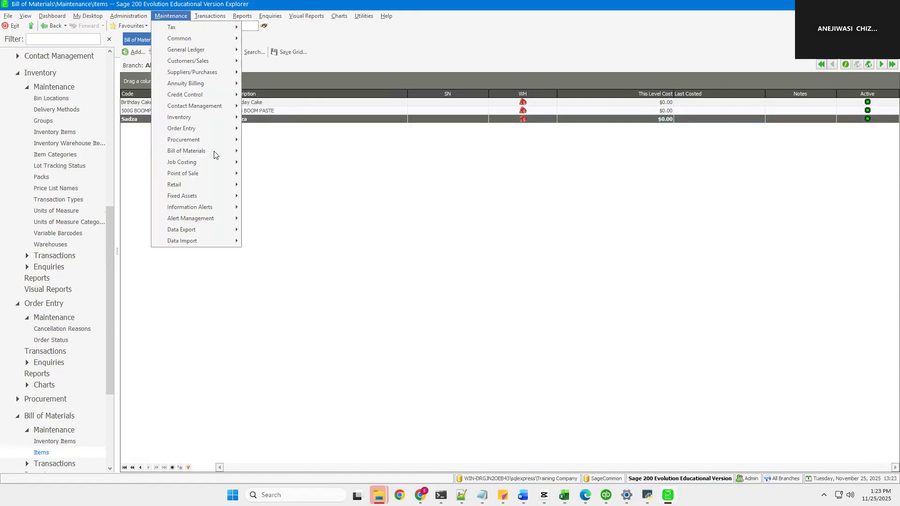
pyautogui.moveTo(214, 152)
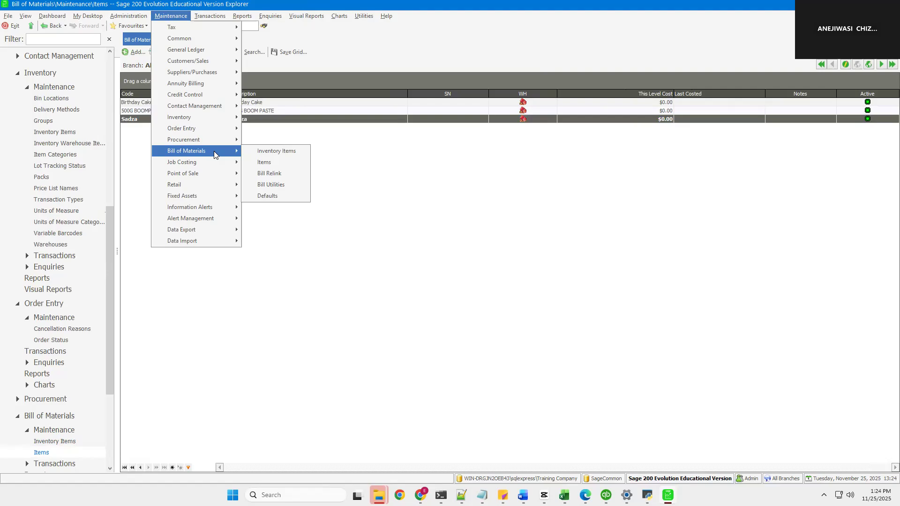
pyautogui.click(272, 172)
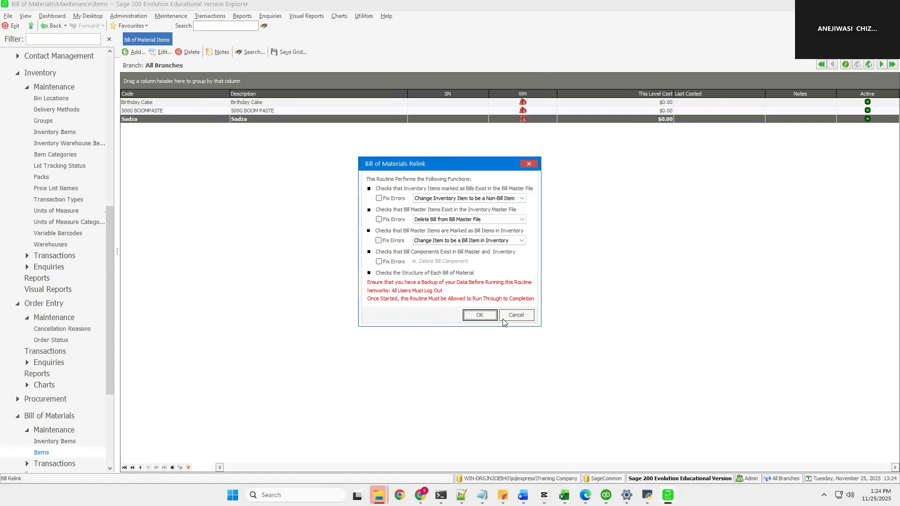
# Cancel the Relink routine and examine the description update options in Bill of Materials Utilities without processing them
pyautogui.press('Escape')
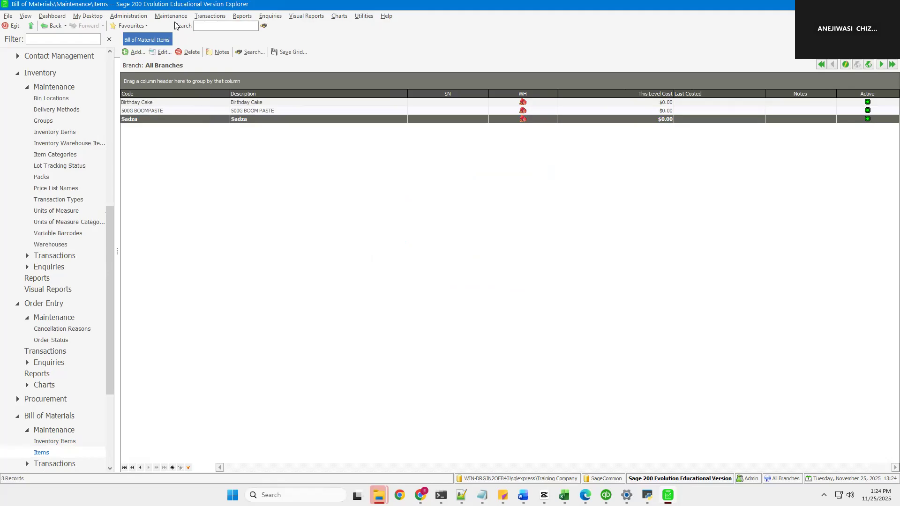
pyautogui.click(170, 17)
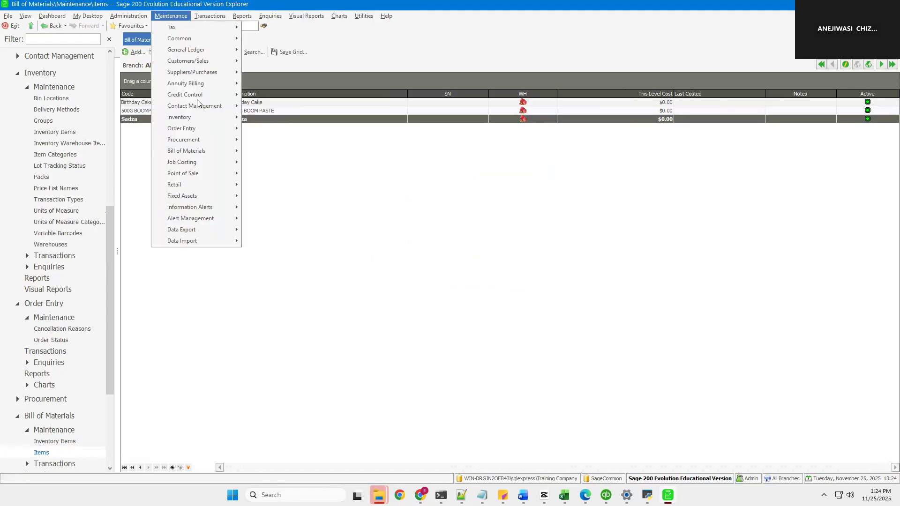
pyautogui.moveTo(201, 152)
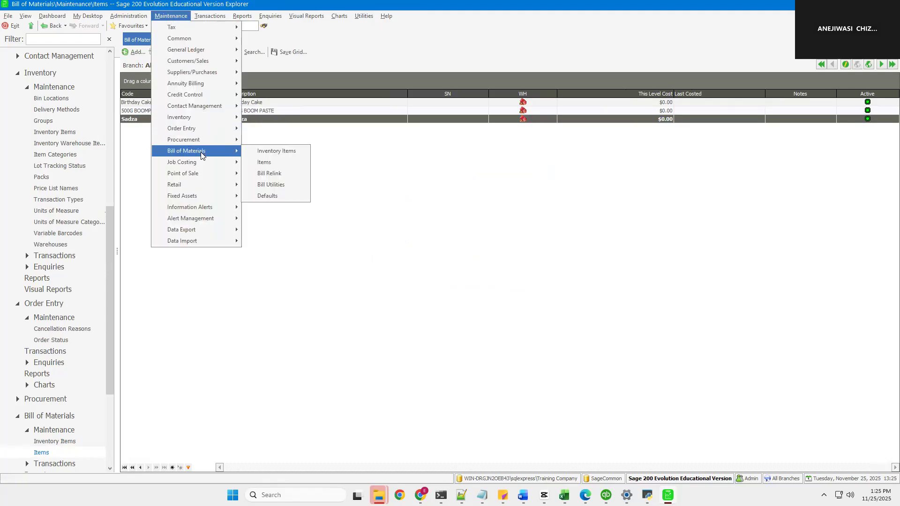
pyautogui.click(278, 184)
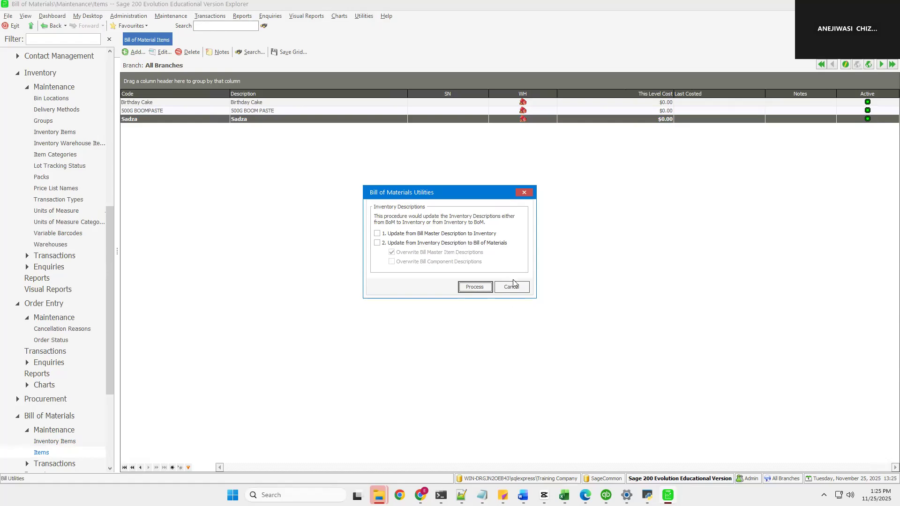
pyautogui.press('Escape')
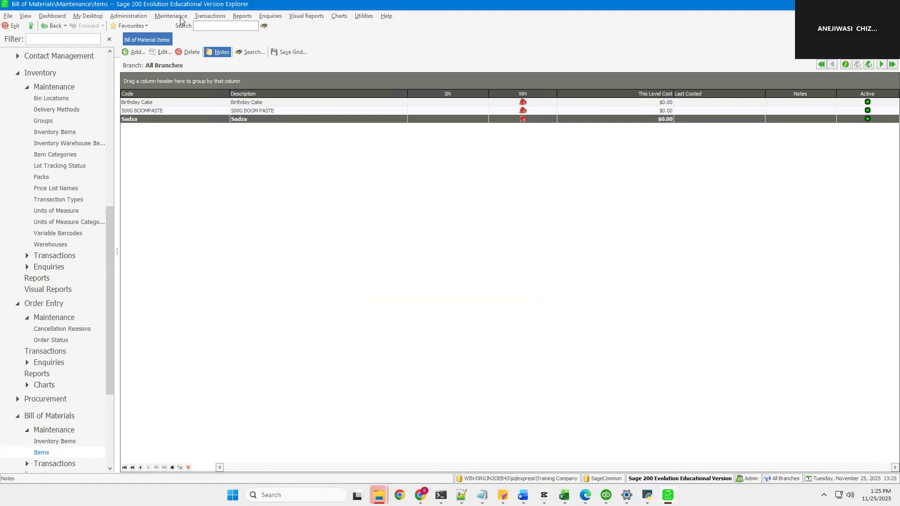
# Review the Bill of Materials defaults, including the general, transaction code and picking slip report settings
pyautogui.click(176, 16)
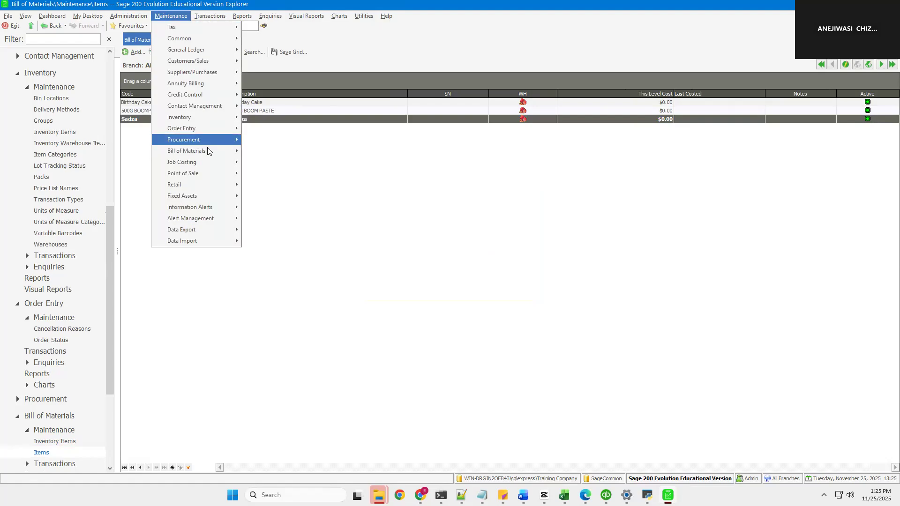
pyautogui.moveTo(207, 147)
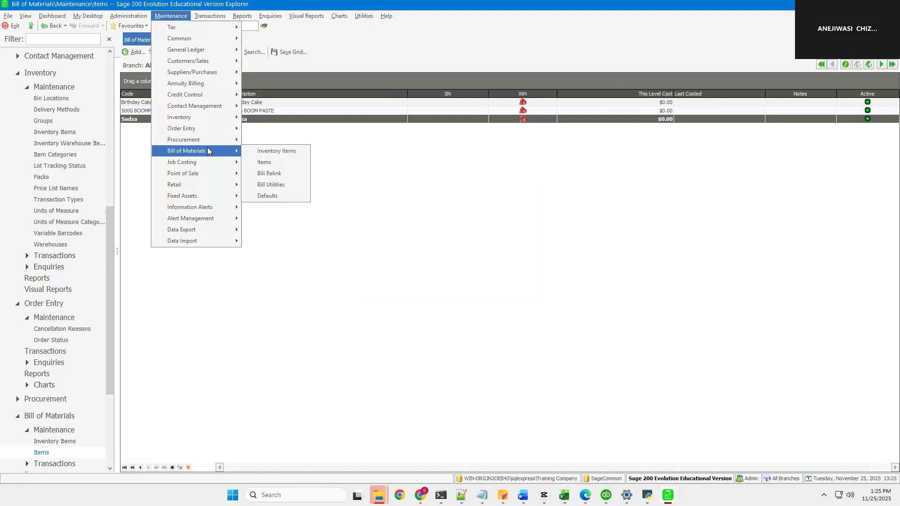
pyautogui.click(271, 195)
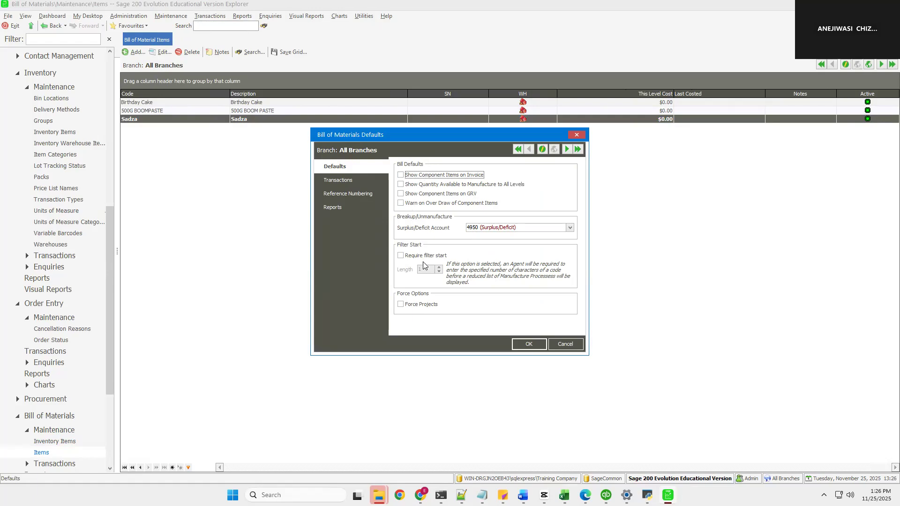
pyautogui.click(338, 181)
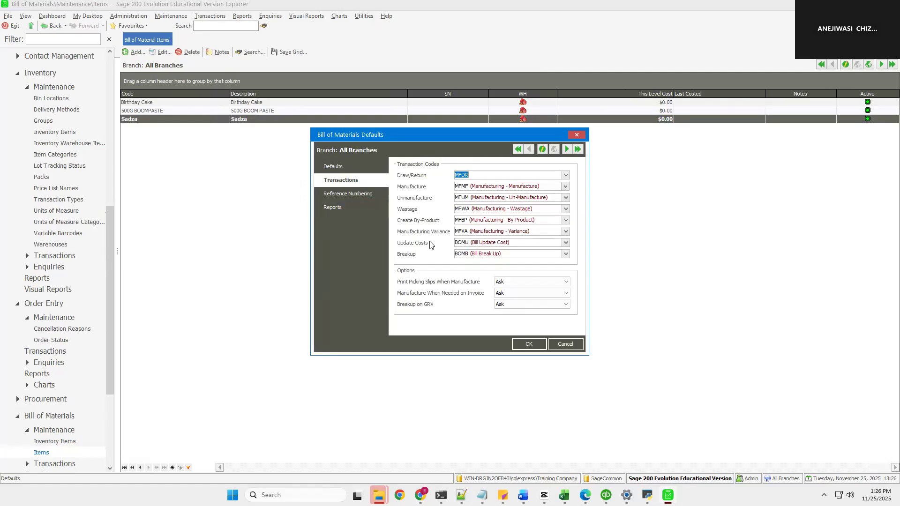
pyautogui.click(352, 194)
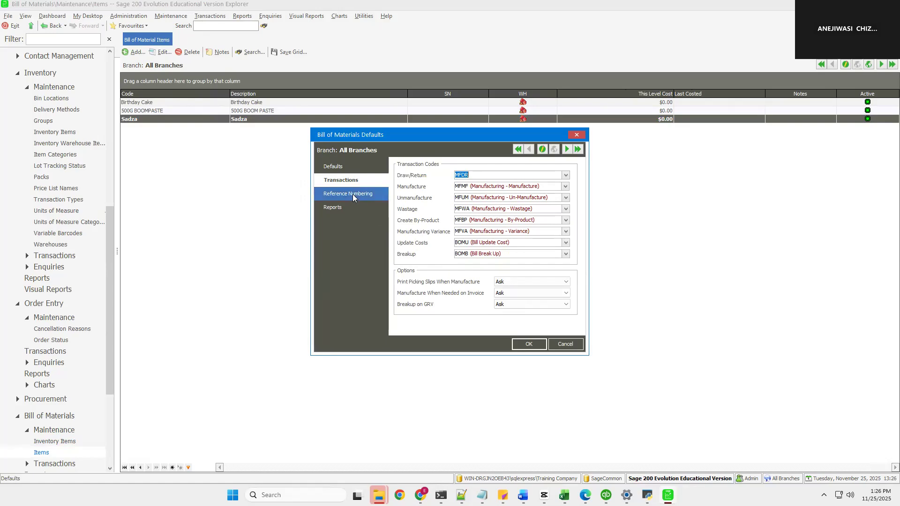
pyautogui.click(346, 207)
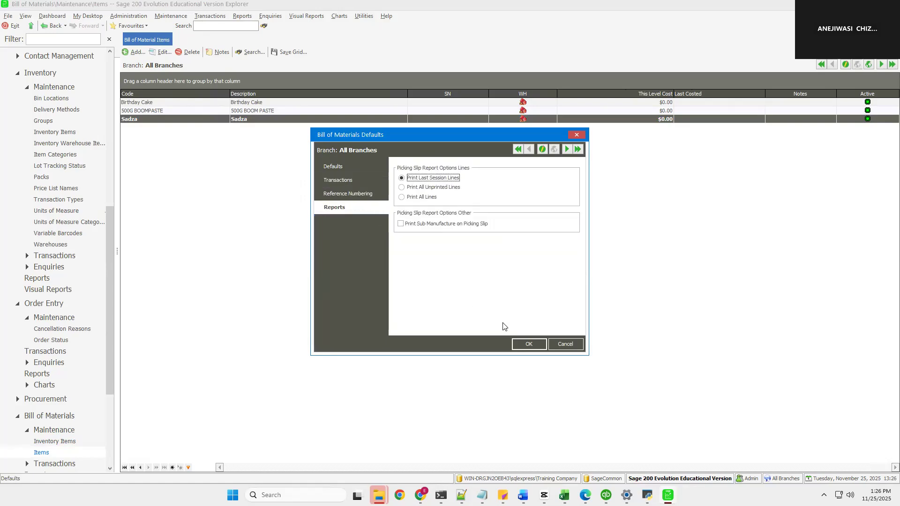
pyautogui.click(528, 343)
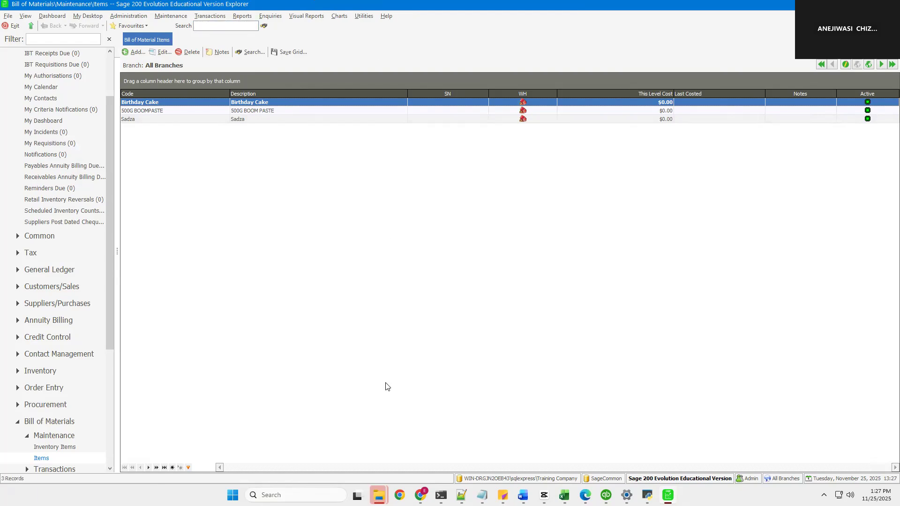
# Reopen the Bill of Materials items and examine a blank new bill form, leaving it without saving
pyautogui.click(172, 16)
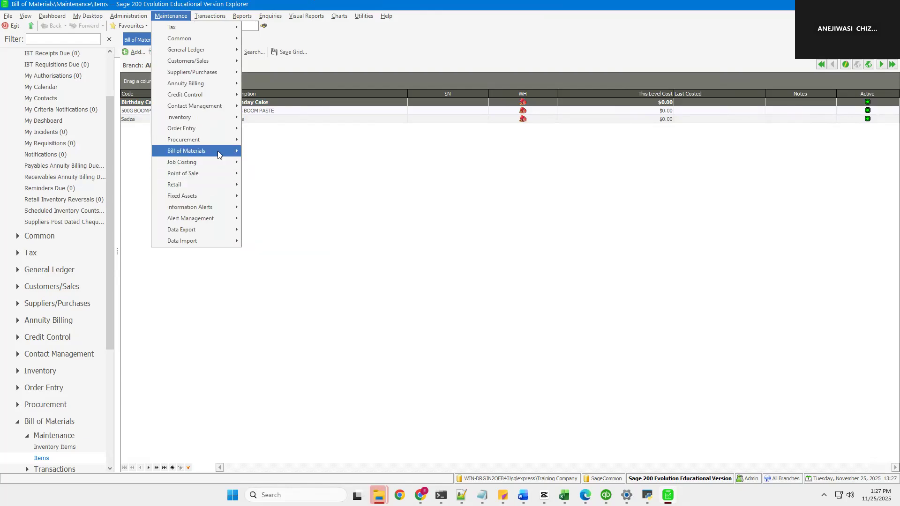
pyautogui.moveTo(218, 151)
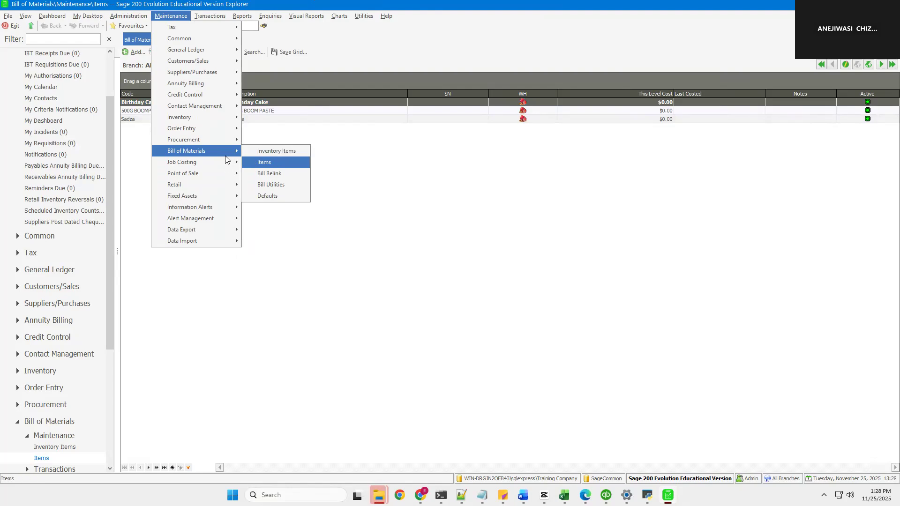
pyautogui.click(265, 163)
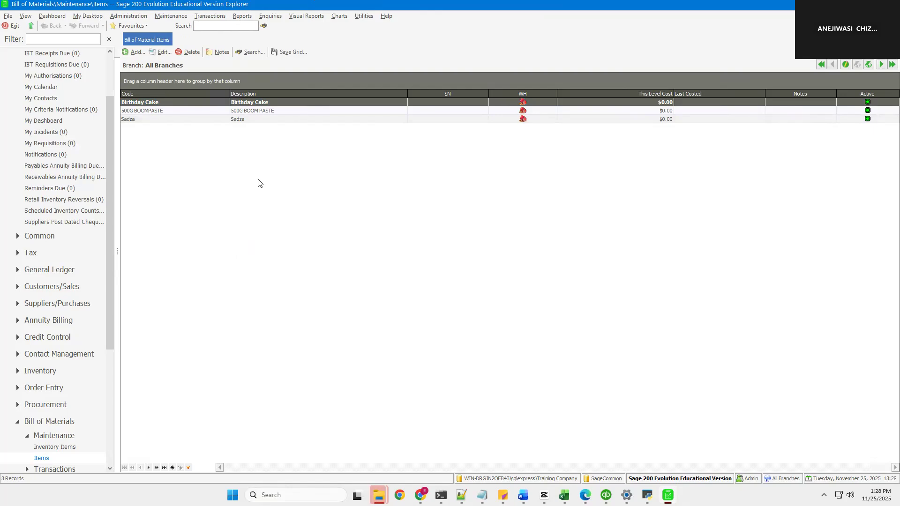
pyautogui.click(132, 52)
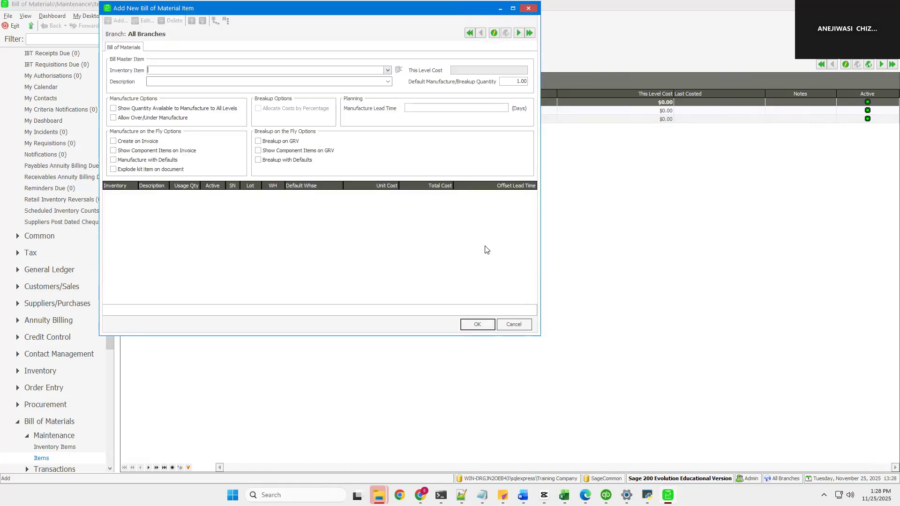
pyautogui.click(514, 324)
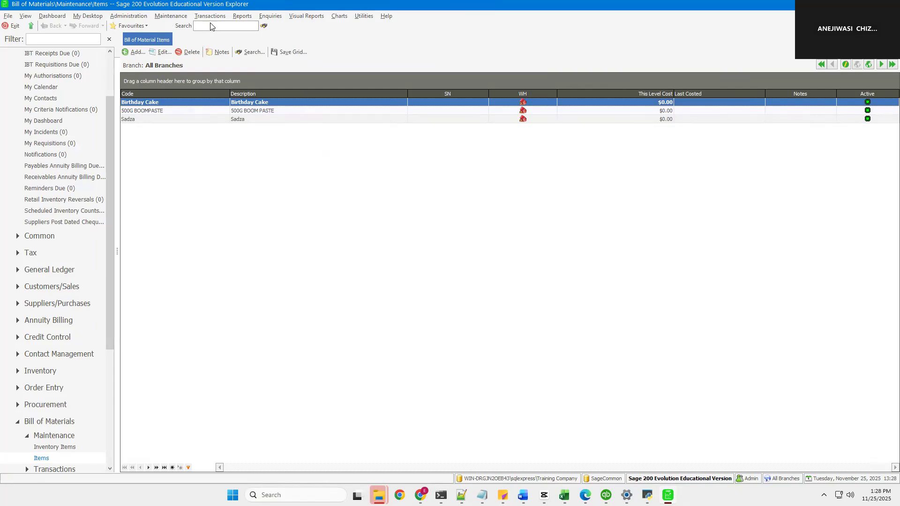
# Create a new Job Costing job template, entering the customer's name followed by "Window Frames" as its description
pyautogui.click(196, 17)
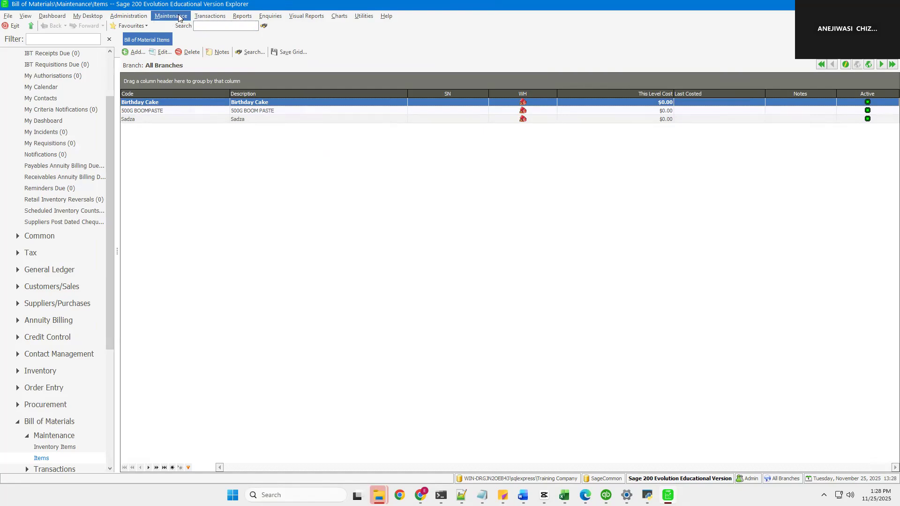
pyautogui.click(178, 17)
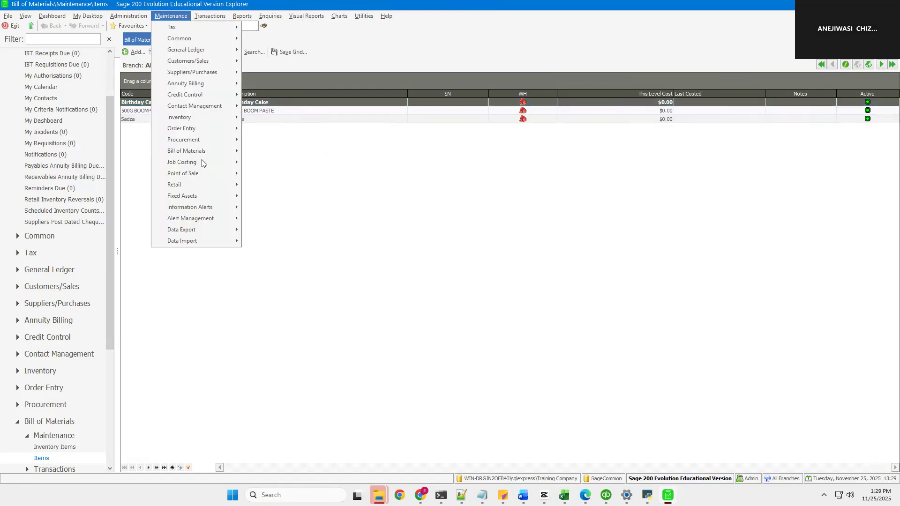
pyautogui.moveTo(203, 162)
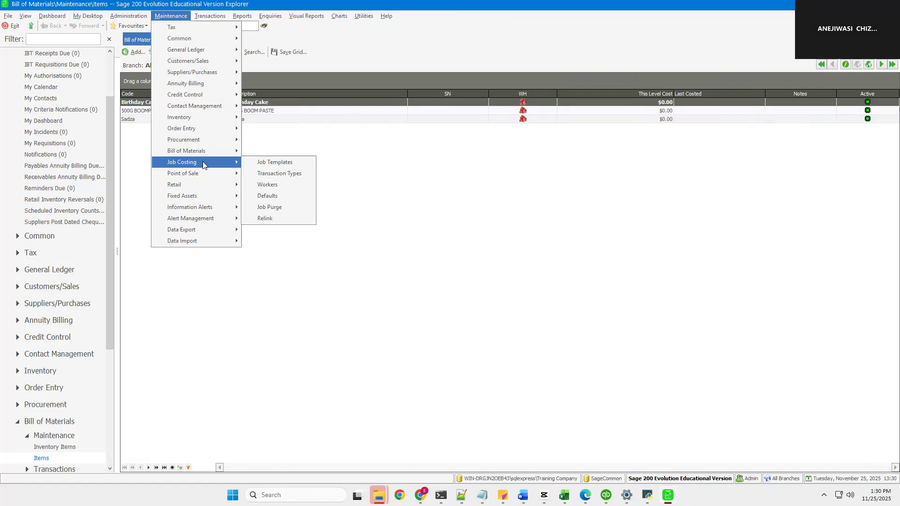
pyautogui.click(275, 163)
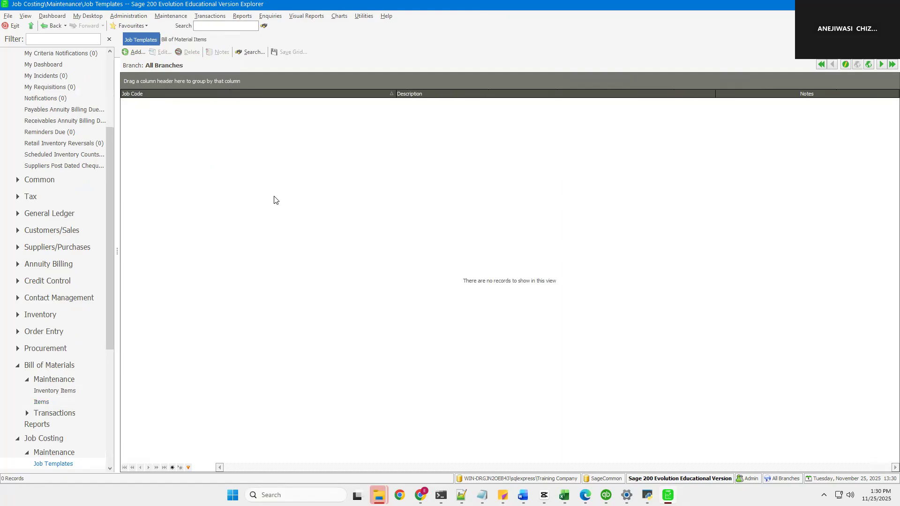
pyautogui.click(133, 51)
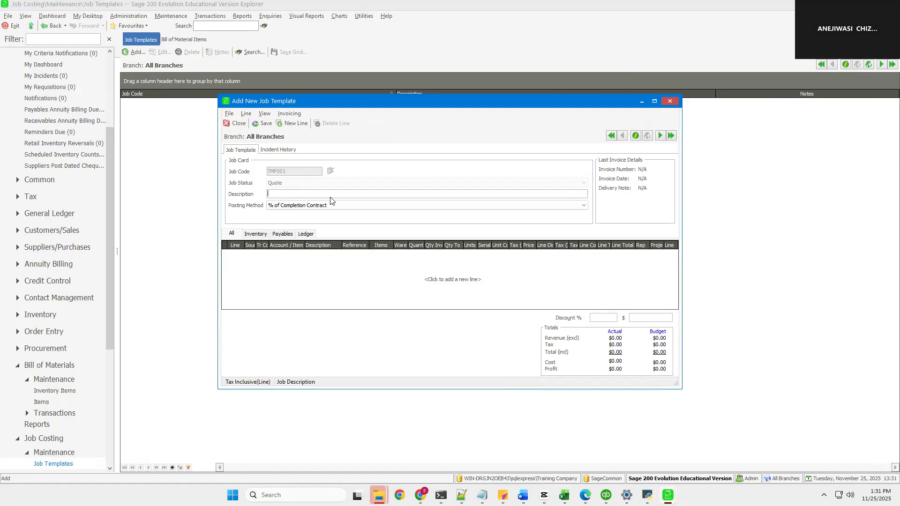
pyautogui.write('Mr Murau Window Frame')
# Add a line to the job template with the Stock (ST) transaction code and Mealie Meal as the item
pyautogui.click(293, 125)
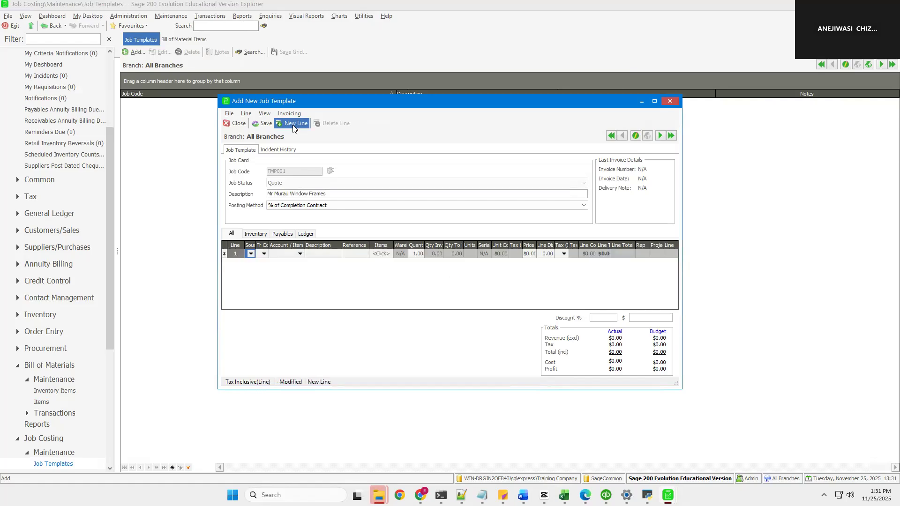
pyautogui.click(252, 254)
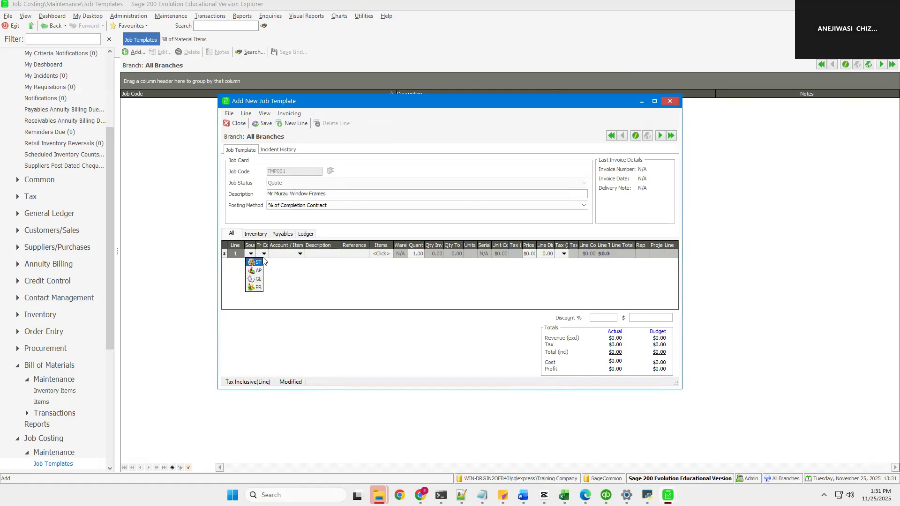
pyautogui.click(265, 255)
pyautogui.click(265, 255)
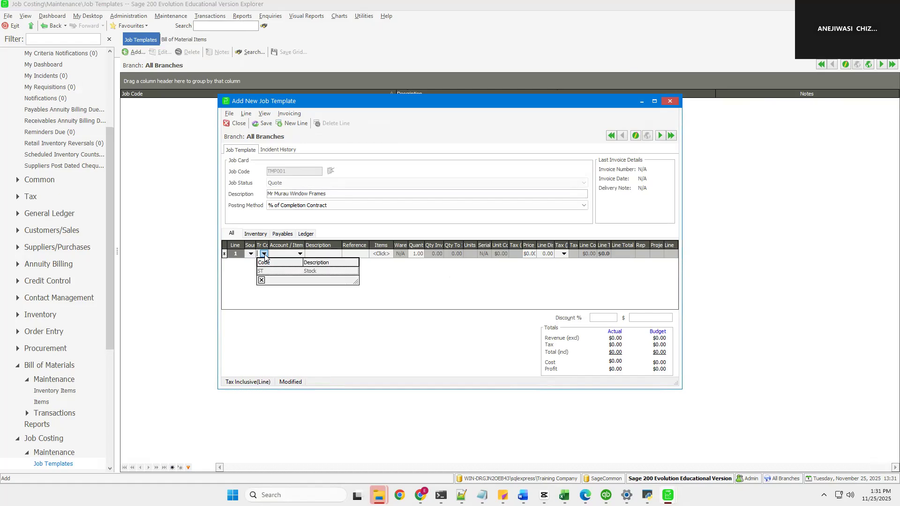
pyautogui.click(268, 272)
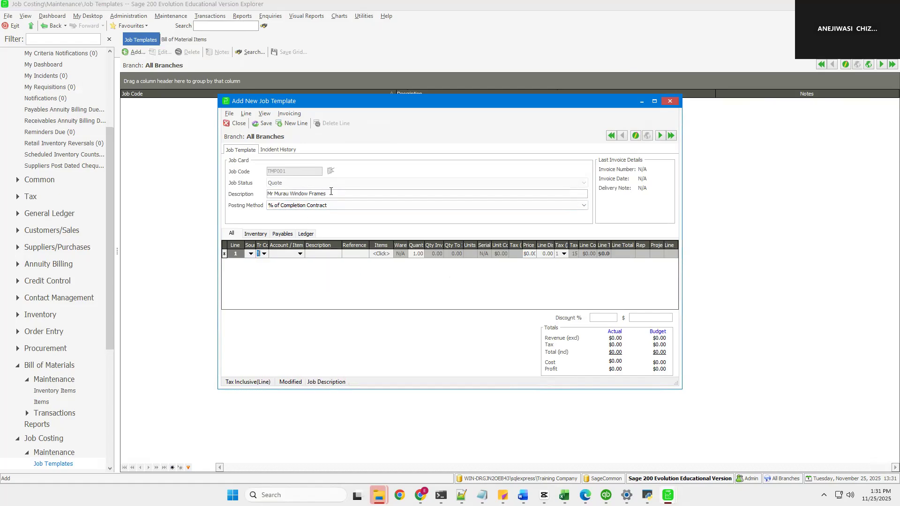
pyautogui.click(301, 256)
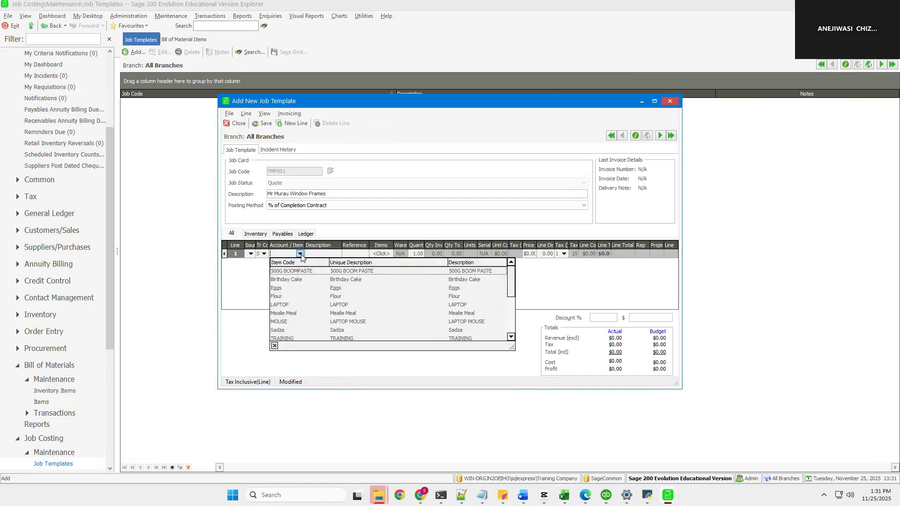
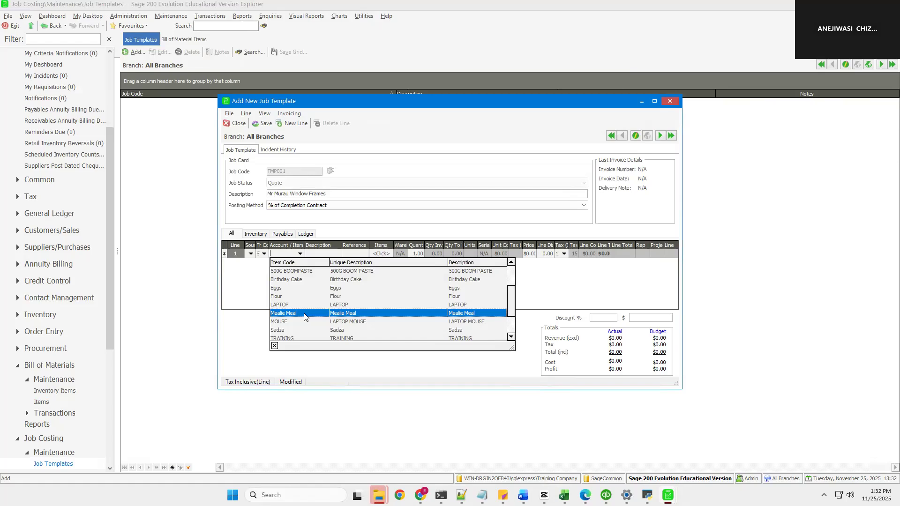
pyautogui.click(305, 313)
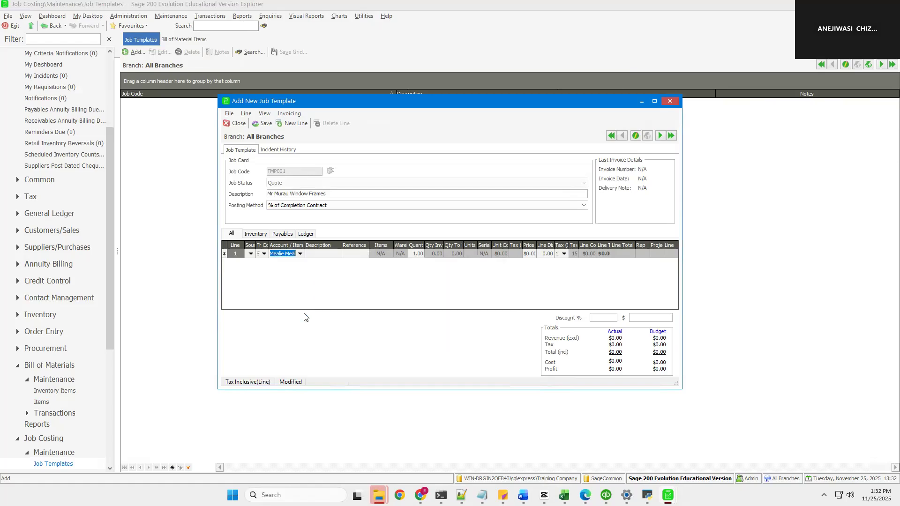
pyautogui.click(292, 268)
# Assign the HARARE STREET warehouse to the Mealie Meal line and save the job template
pyautogui.click(265, 125)
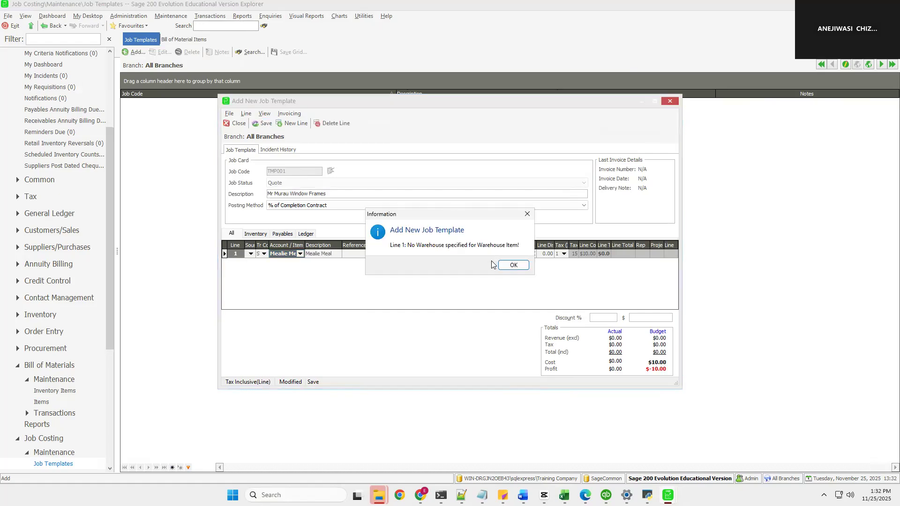
pyautogui.click(503, 267)
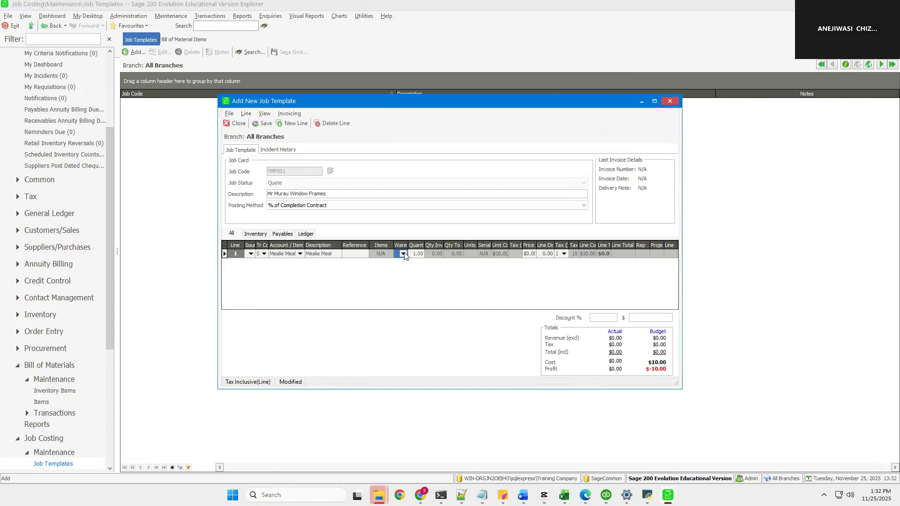
pyautogui.click(403, 254)
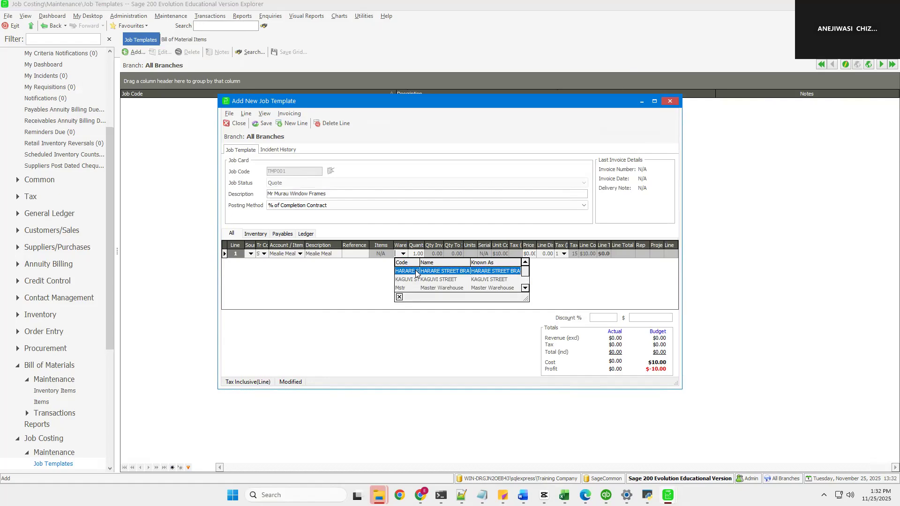
pyautogui.click(416, 271)
pyautogui.click(262, 124)
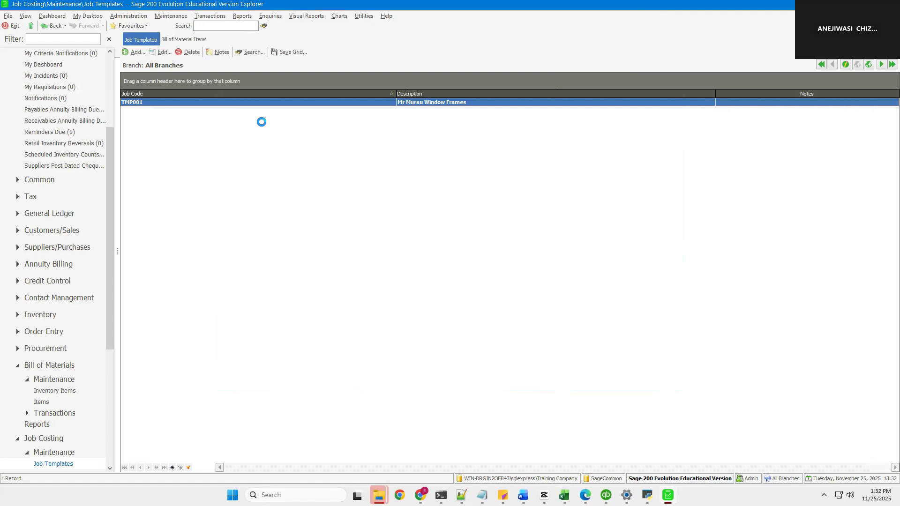
# Open the Job Costing transaction types list and review the defined types
pyautogui.click(160, 15)
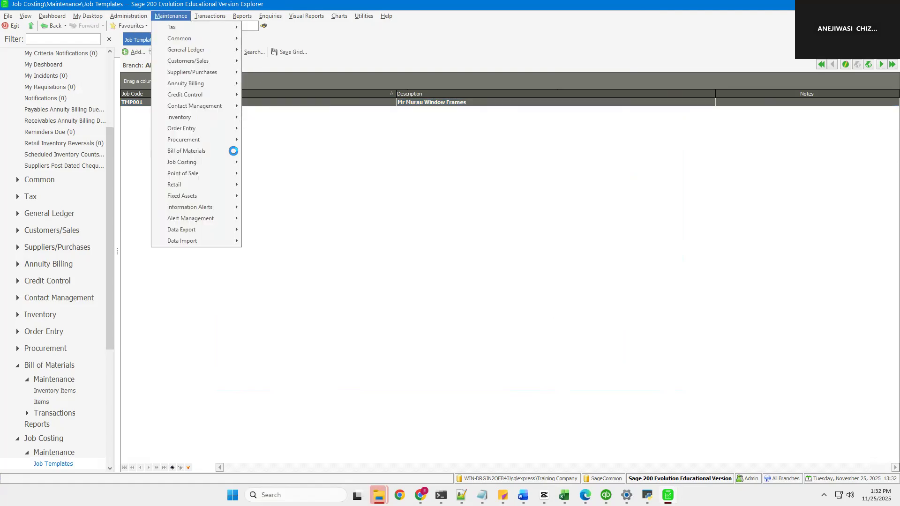
pyautogui.moveTo(229, 160)
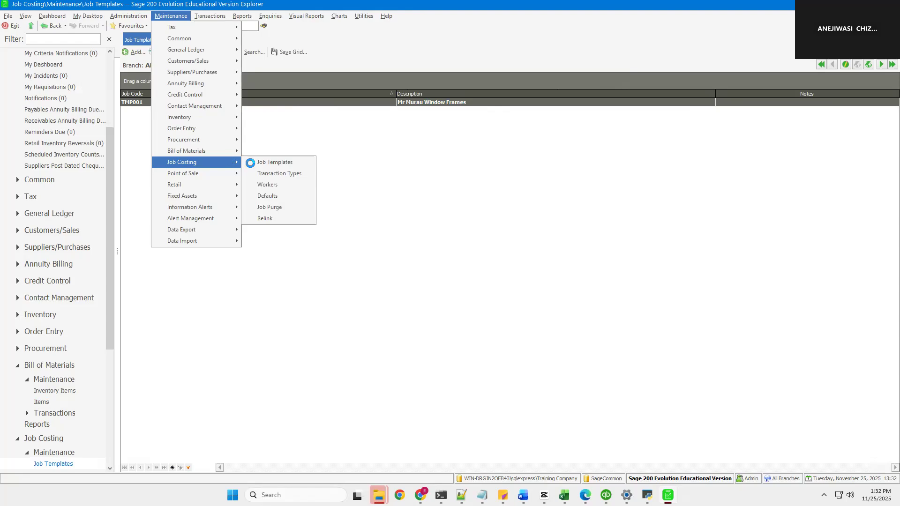
pyautogui.click(270, 174)
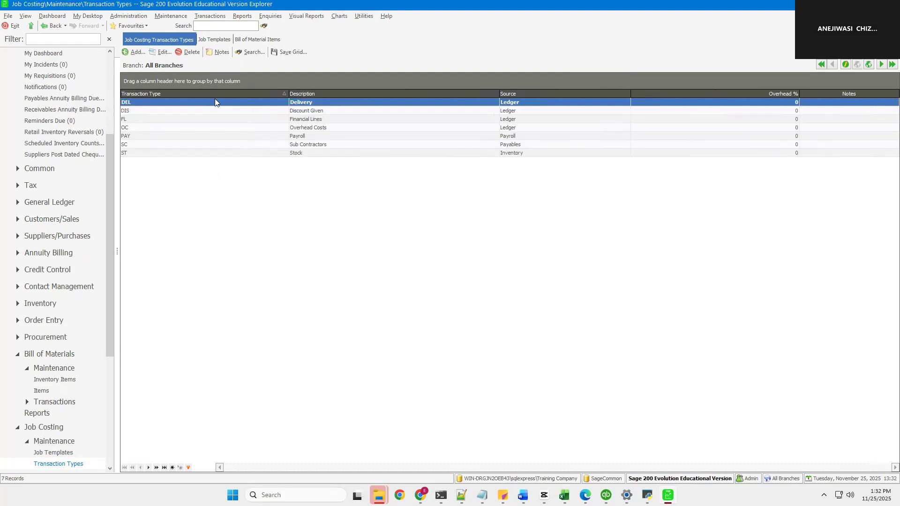
# Start a new Job Costing worker with the code C001 and enter the worker's name
pyautogui.click(167, 15)
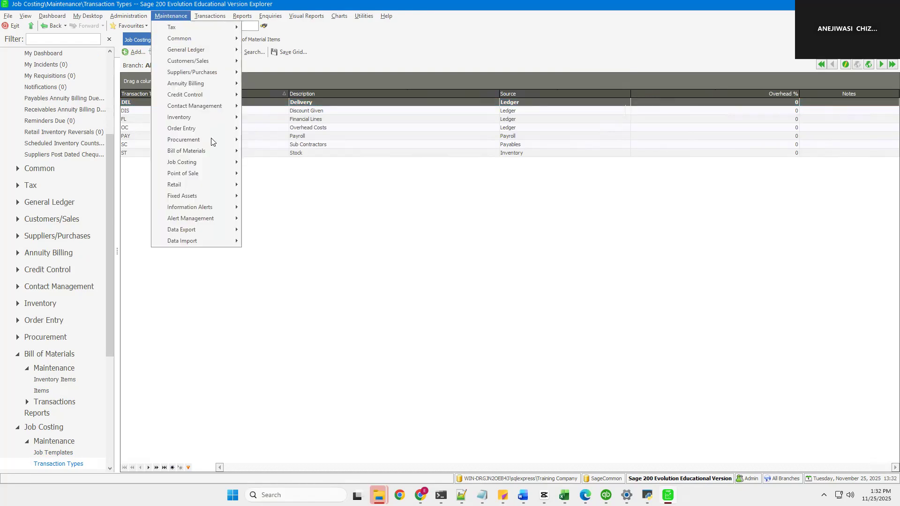
pyautogui.moveTo(218, 162)
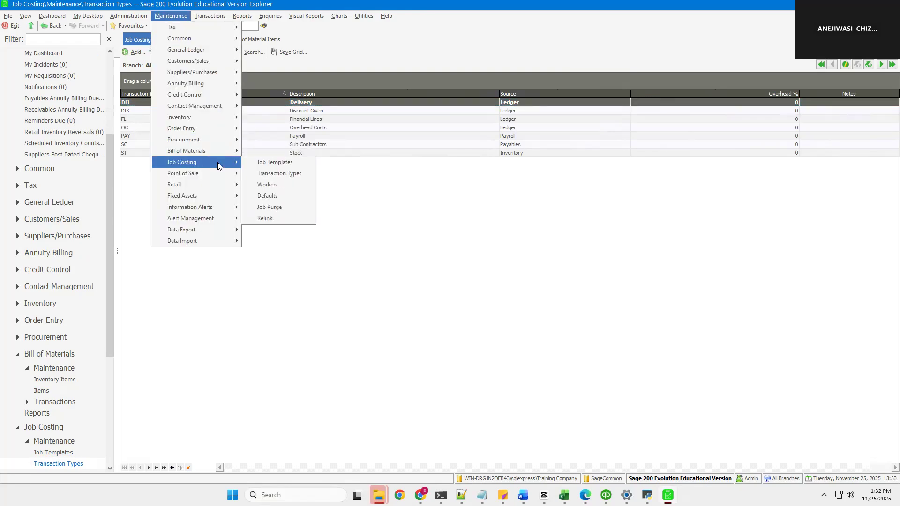
pyautogui.click(268, 184)
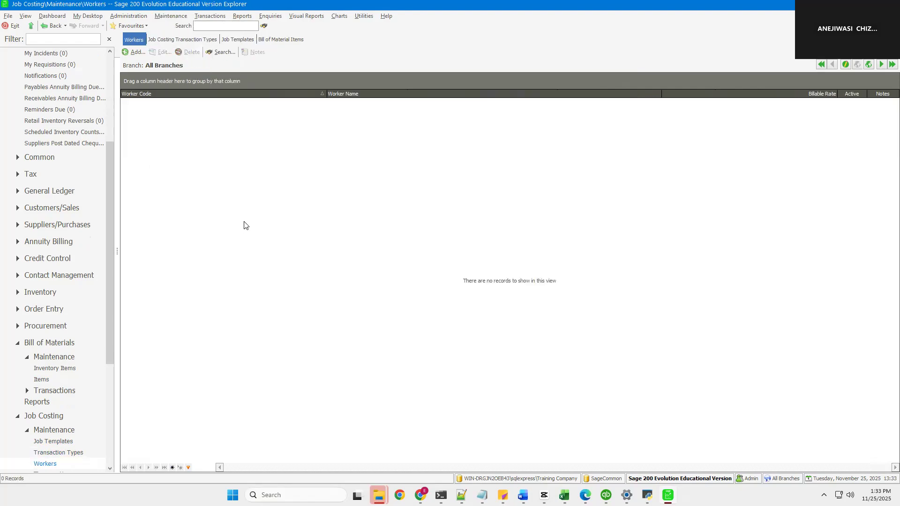
pyautogui.click(134, 53)
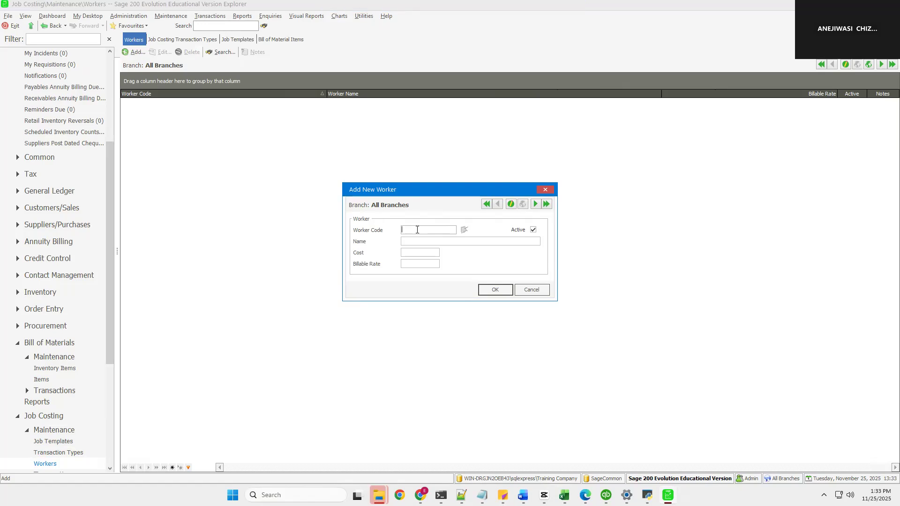
pyautogui.write('C001')
pyautogui.press('Tab')
pyautogui.click(412, 241)
pyautogui.write('jOHN')
pyautogui.press('BackSpace')
pyautogui.press('BackSpace')
pyautogui.press('BackSpace')
pyautogui.write('John')
# Set the new worker's cost and billable rate to 80 each and save the worker
pyautogui.write('80')
pyautogui.press('Tab')
pyautogui.write('80')
pyautogui.press('Tab')
pyautogui.click(493, 291)
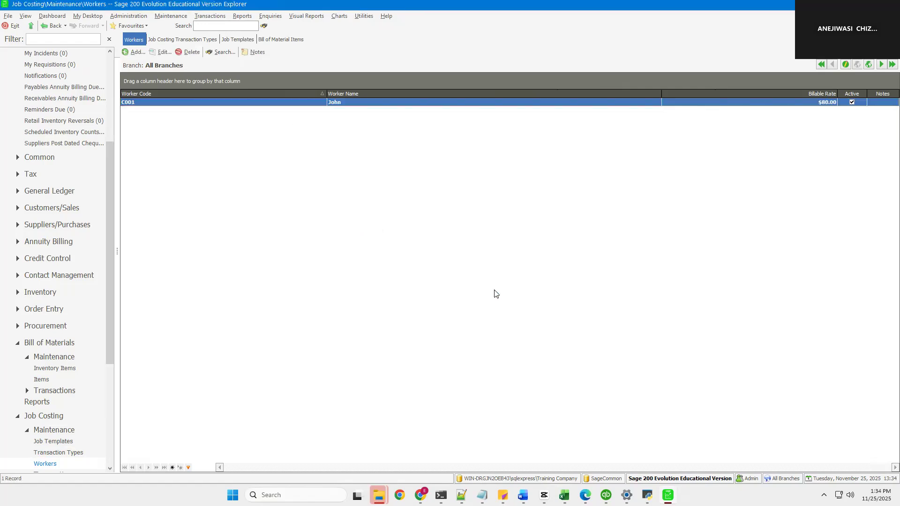
# Review the Job Costing defaults, including the integration and posting method options, and accept them without changes
pyautogui.click(166, 19)
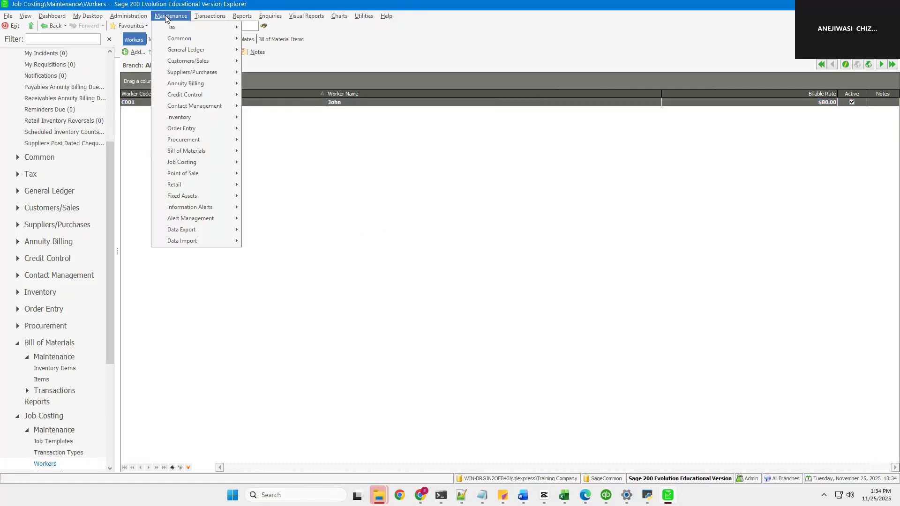
pyautogui.click(186, 166)
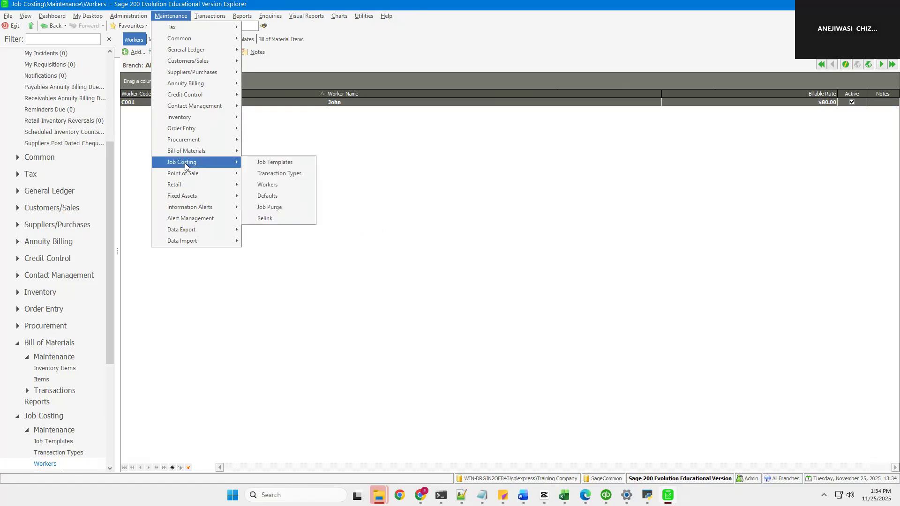
pyautogui.click(268, 196)
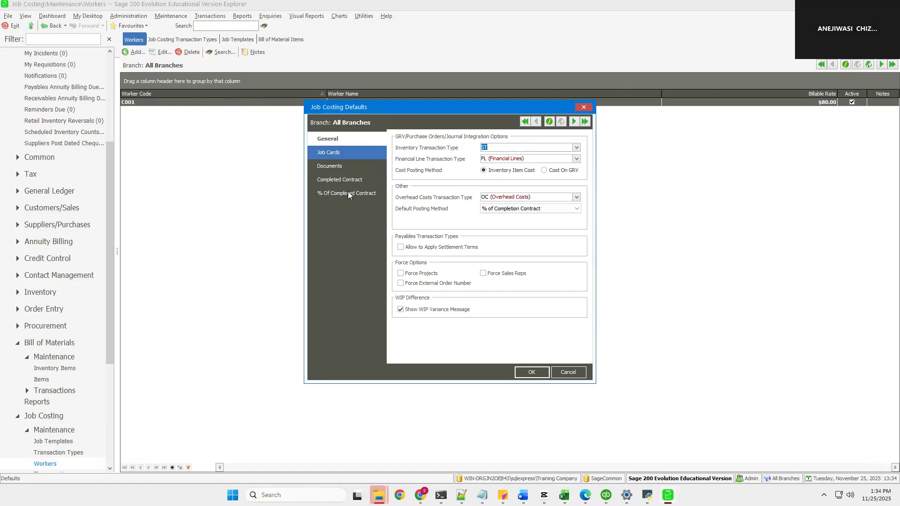
pyautogui.click(531, 372)
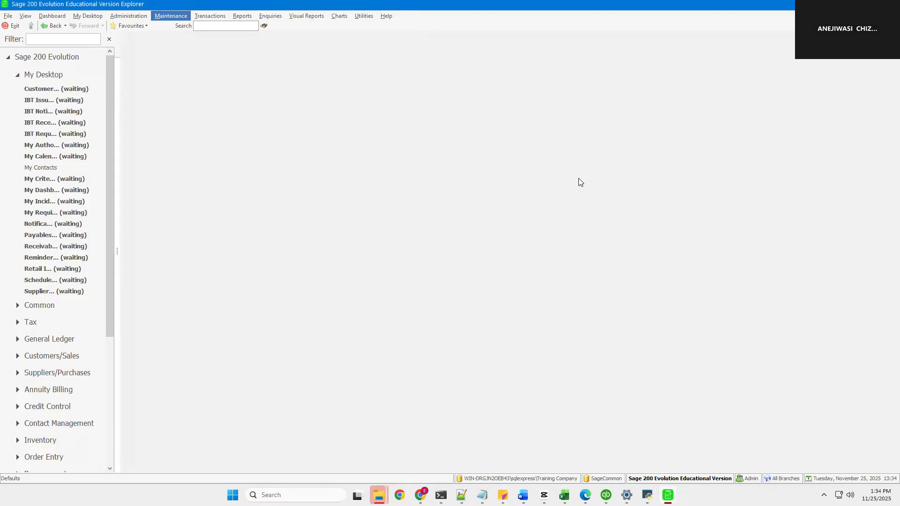
# Examine the Job Costing job purge options and leave them without purging any jobs
pyautogui.click(171, 16)
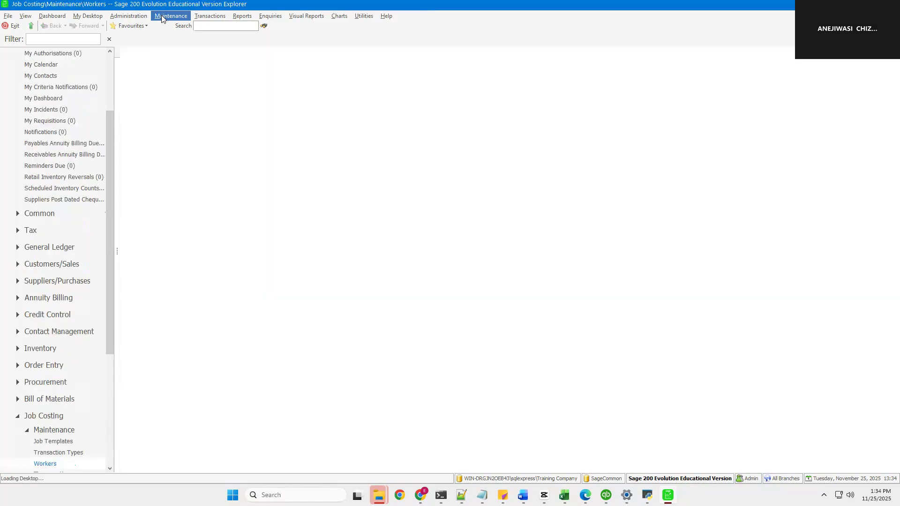
pyautogui.moveTo(218, 164)
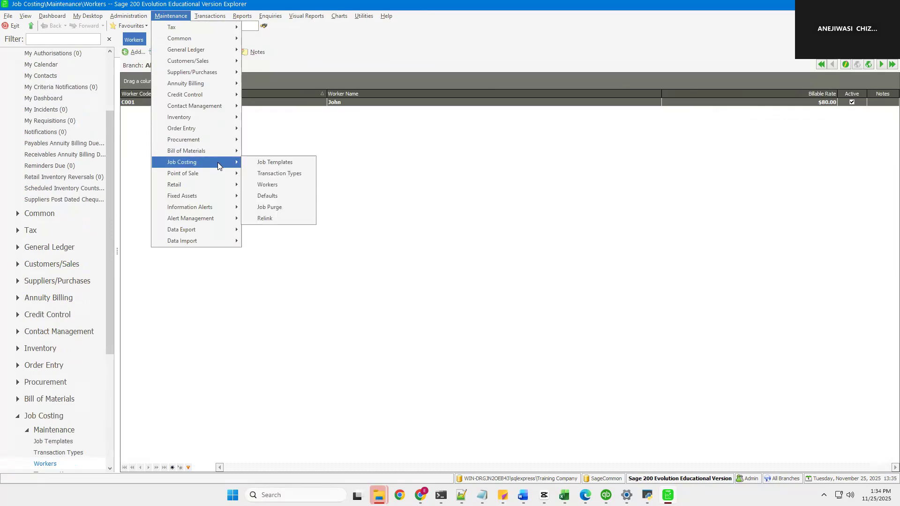
pyautogui.click(276, 207)
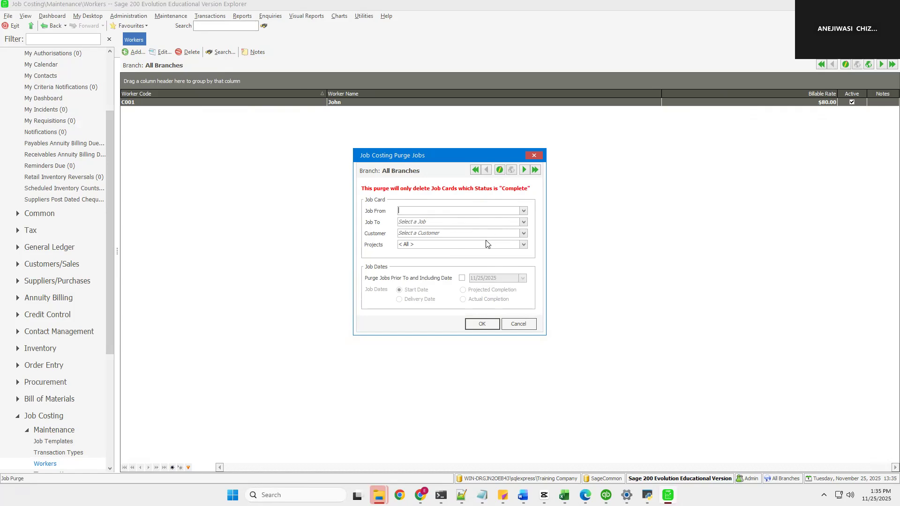
pyautogui.click(513, 322)
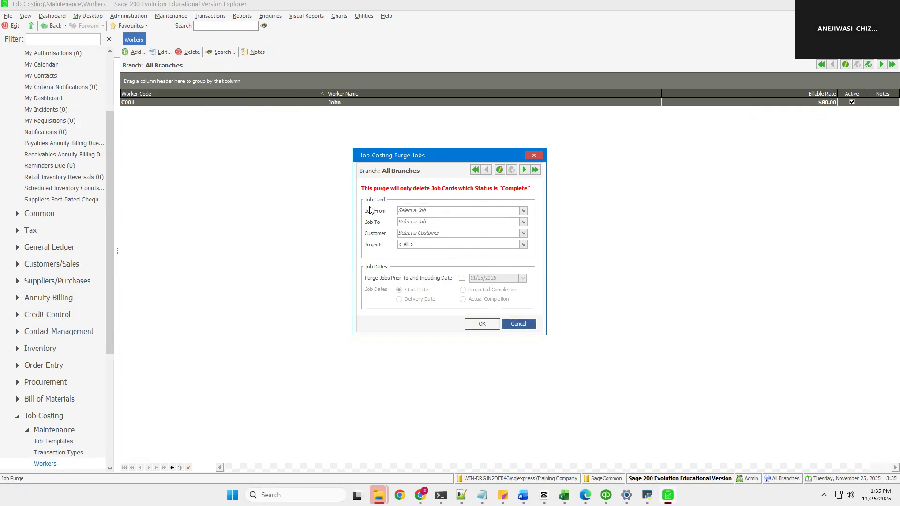
# Examine the Job Costing relink options for recalculating WIP quantities and cancel without running them
pyautogui.click(169, 17)
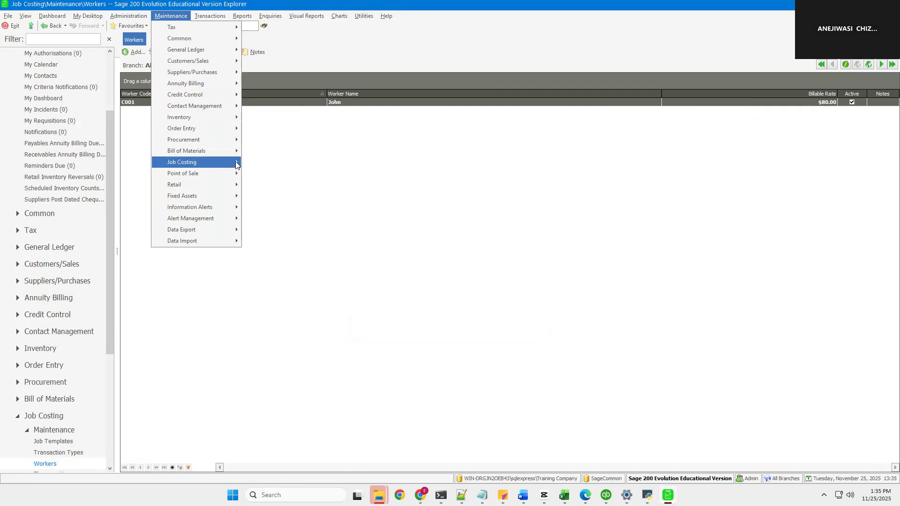
pyautogui.click(236, 163)
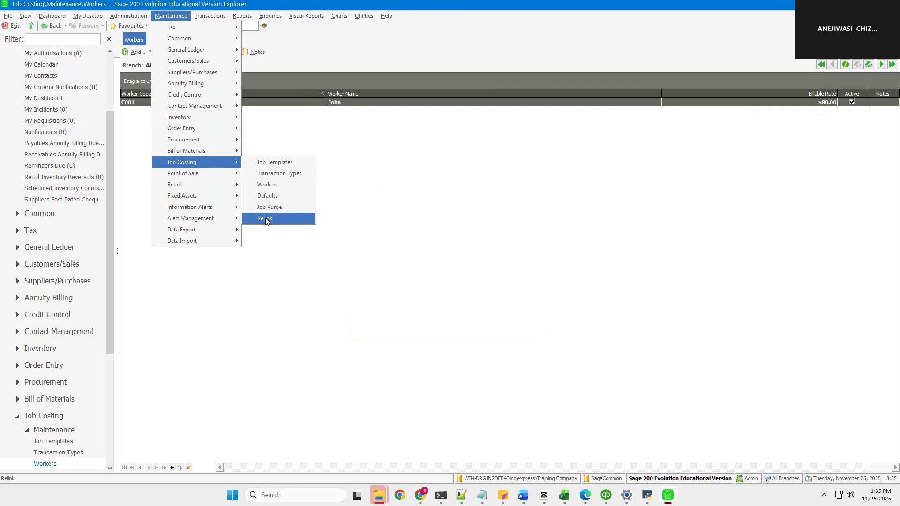
pyautogui.click(265, 219)
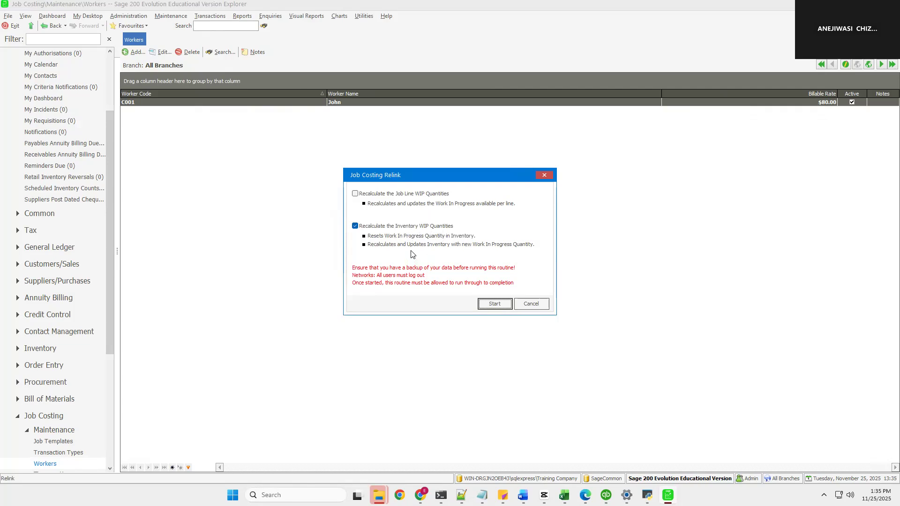
pyautogui.click(528, 304)
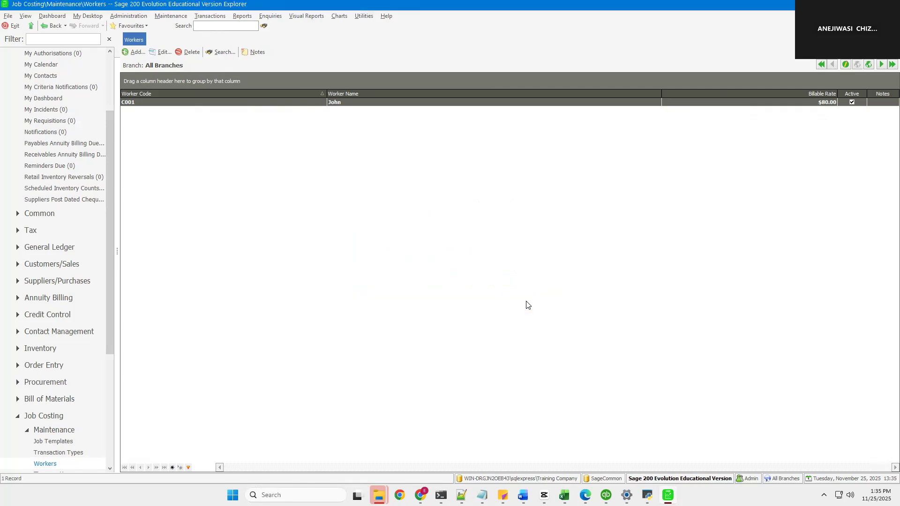
# Reopen job template TMP001, review its Mealie Meal line, and close it without changes
pyautogui.click(170, 17)
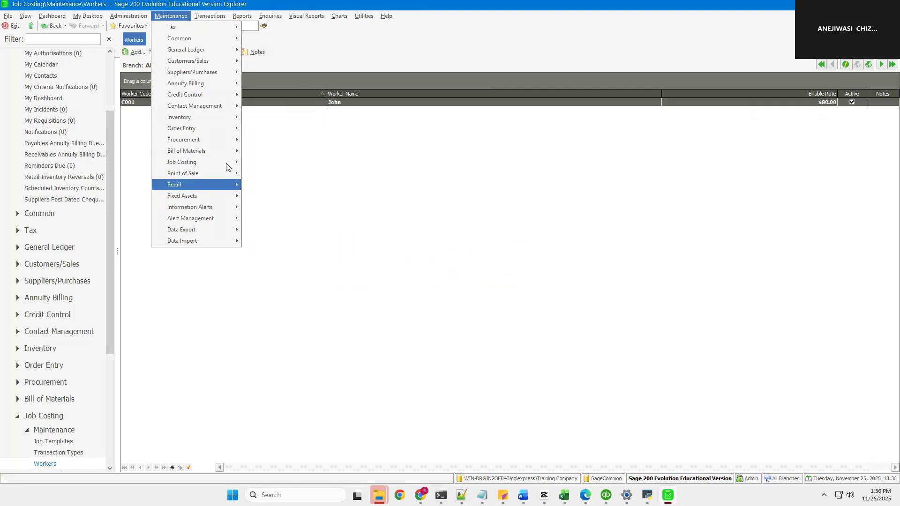
pyautogui.moveTo(229, 162)
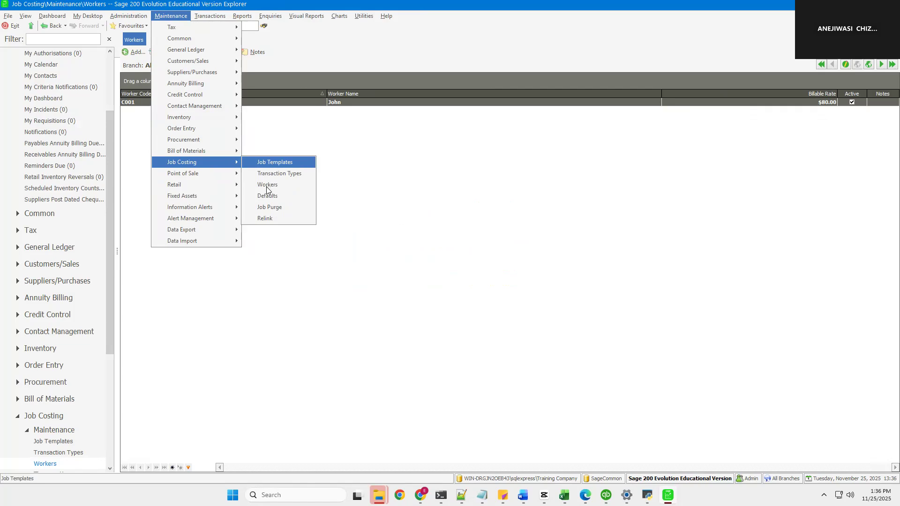
pyautogui.click(270, 162)
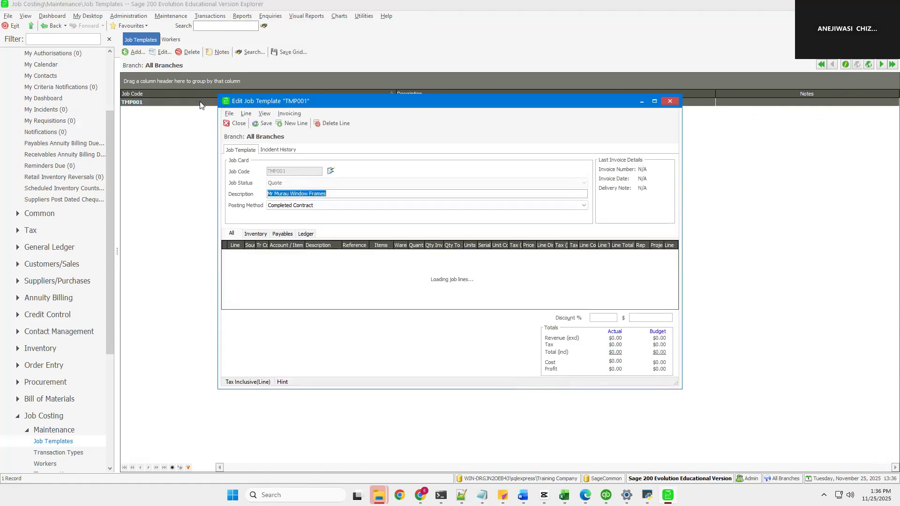
pyautogui.click(264, 266)
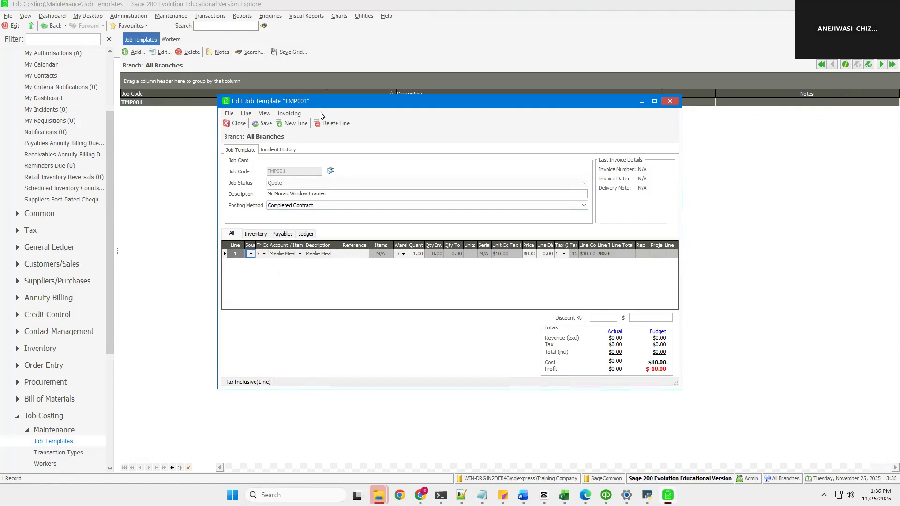
pyautogui.click(670, 101)
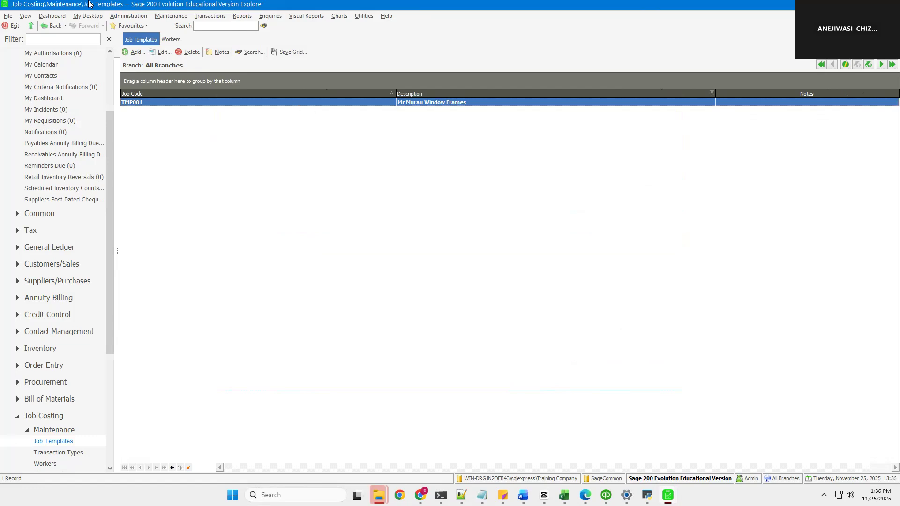
# Look over the Fixed Assets maintenance options and open the fixed asset accounting periods
pyautogui.click(171, 17)
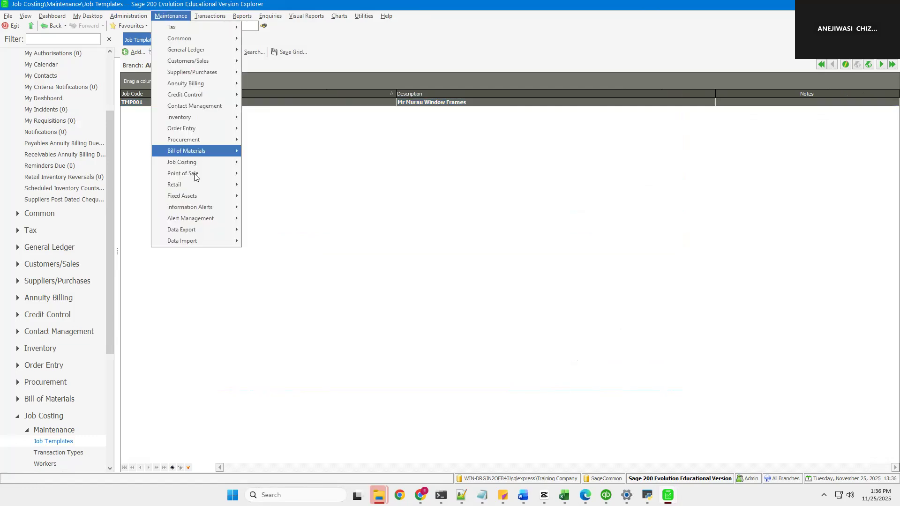
pyautogui.moveTo(195, 174)
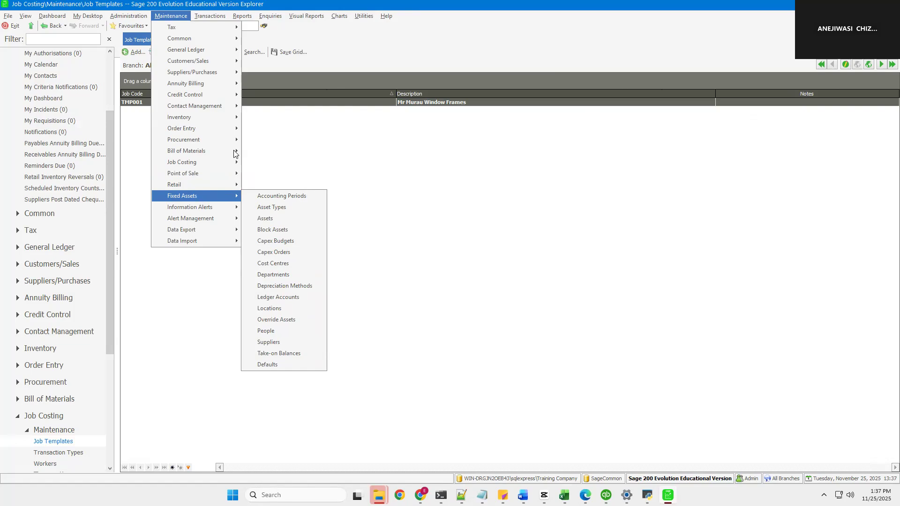
pyautogui.moveTo(235, 154)
pyautogui.click(282, 197)
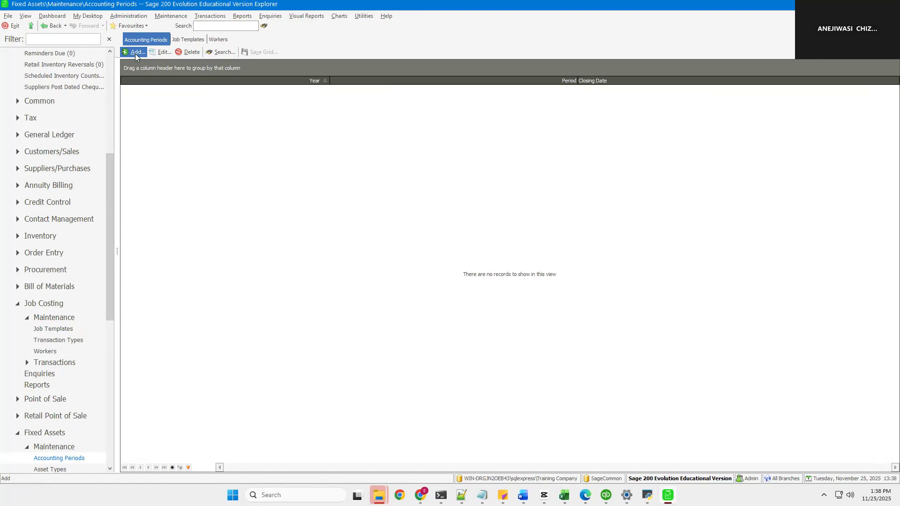
# Generate fixed asset accounting periods for year 2024 while keeping the 1/1/2025 start date, and delete that year again
pyautogui.click(135, 52)
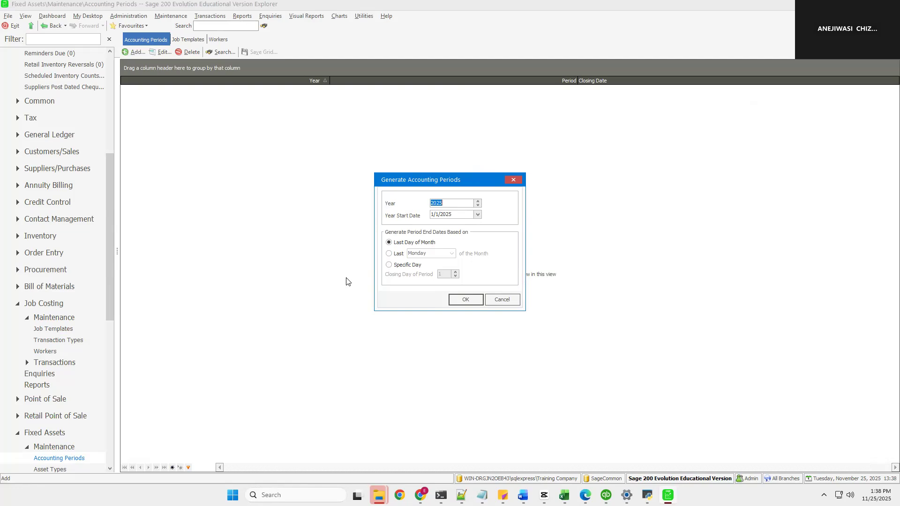
pyautogui.click(478, 206)
pyautogui.click(462, 300)
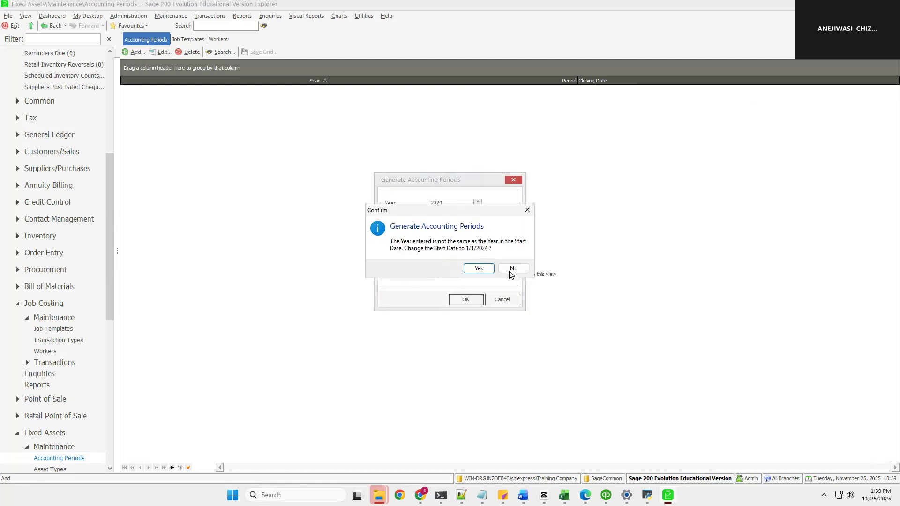
pyautogui.click(513, 269)
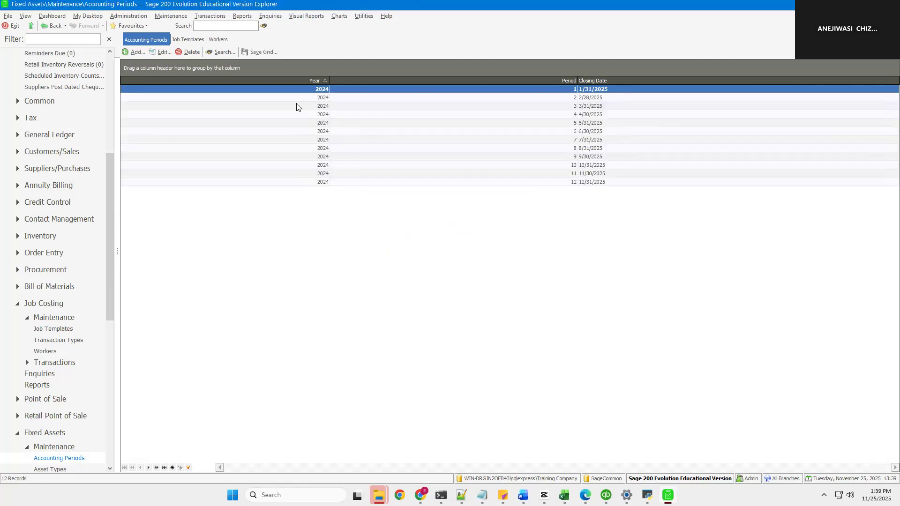
pyautogui.click(186, 52)
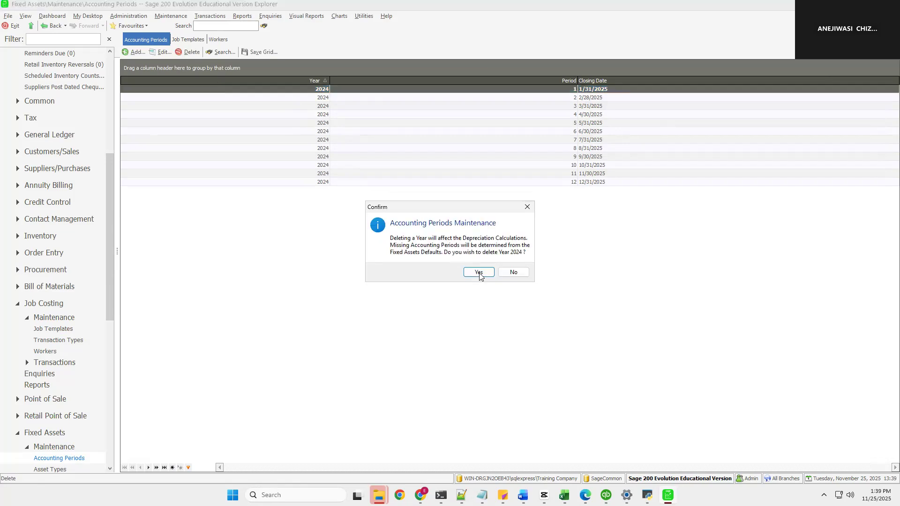
pyautogui.click(478, 273)
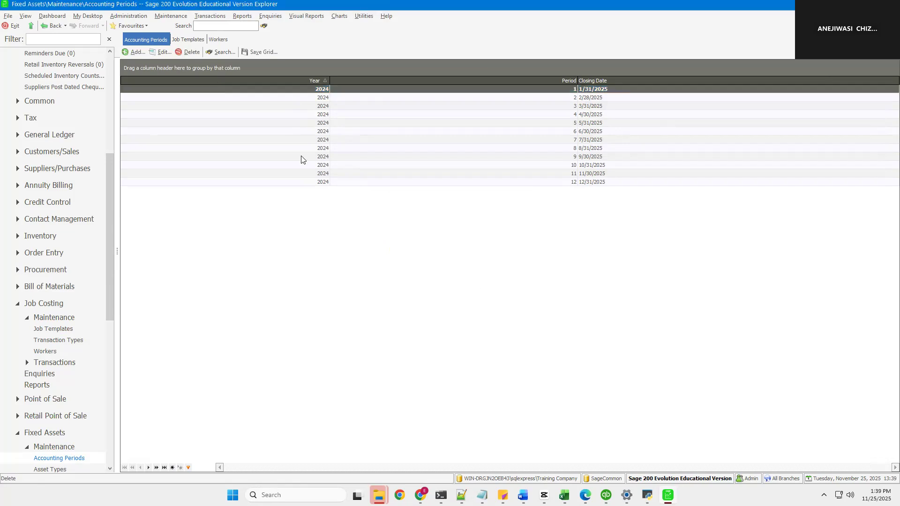
# Generate fixed asset accounting periods for year 2025 starting 1/1/2025, ending each period on the last day of the month
pyautogui.click(138, 53)
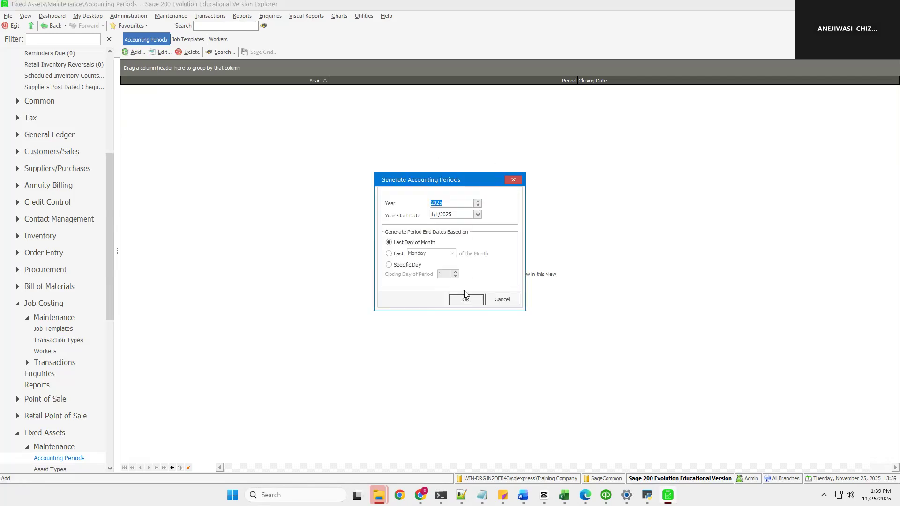
pyautogui.click(466, 300)
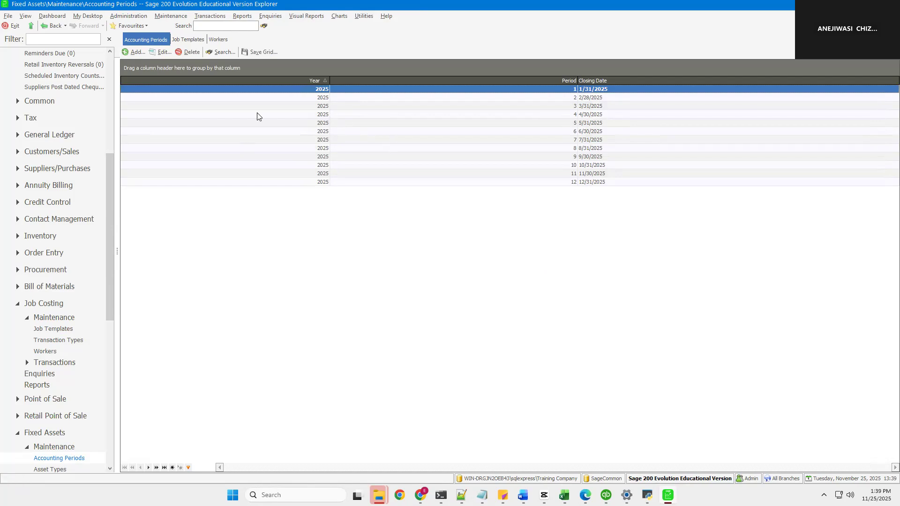
# Open the fixed asset types, review the Furniture type's depreciation settings, and close it without changes
pyautogui.click(171, 17)
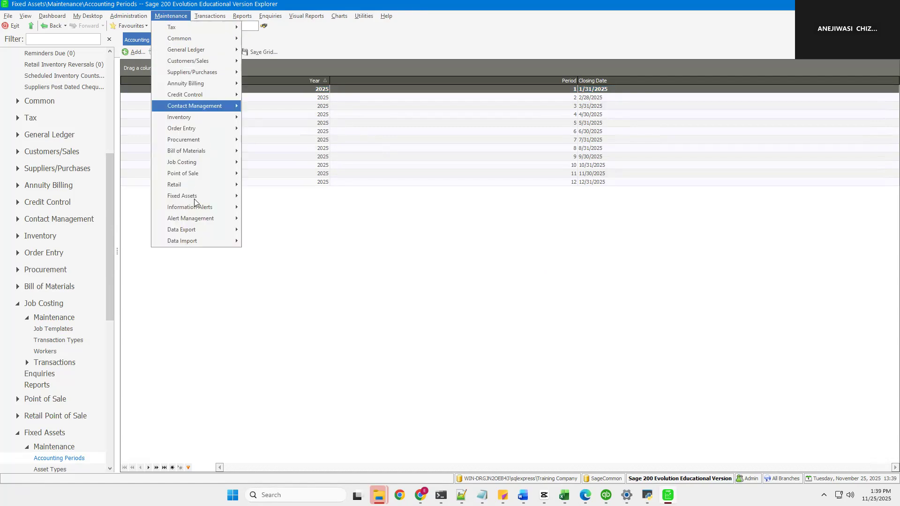
pyautogui.moveTo(195, 199)
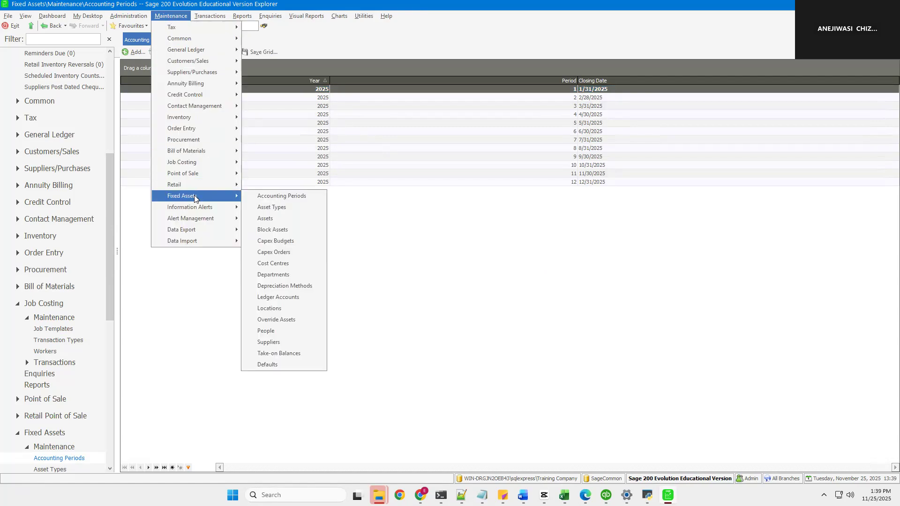
pyautogui.click(274, 208)
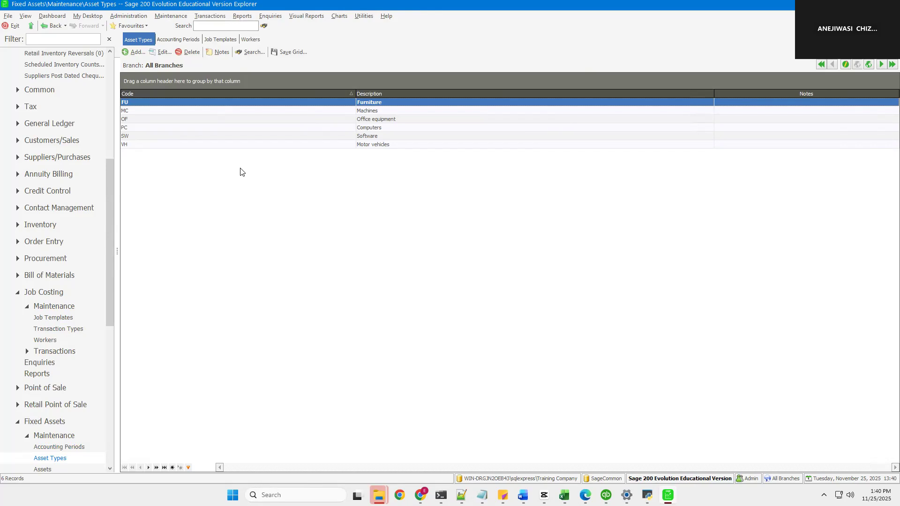
pyautogui.doubleClick(261, 102)
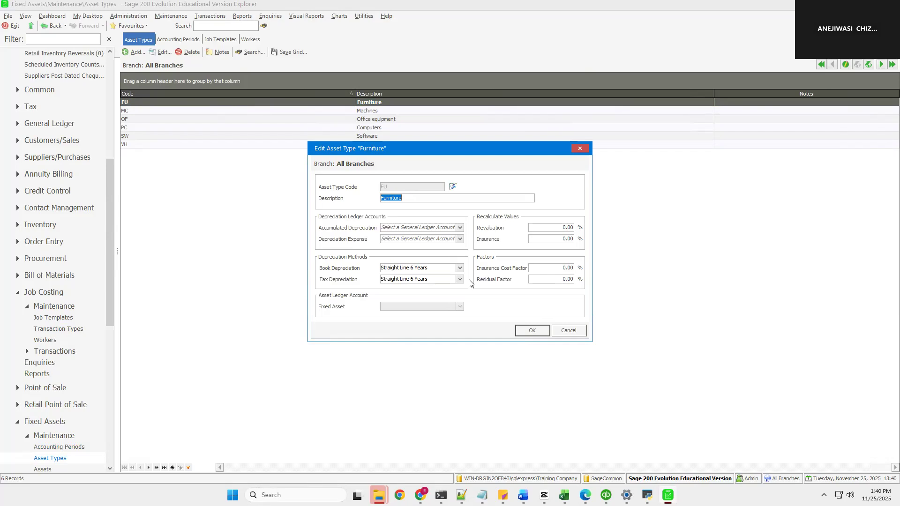
pyautogui.click(527, 331)
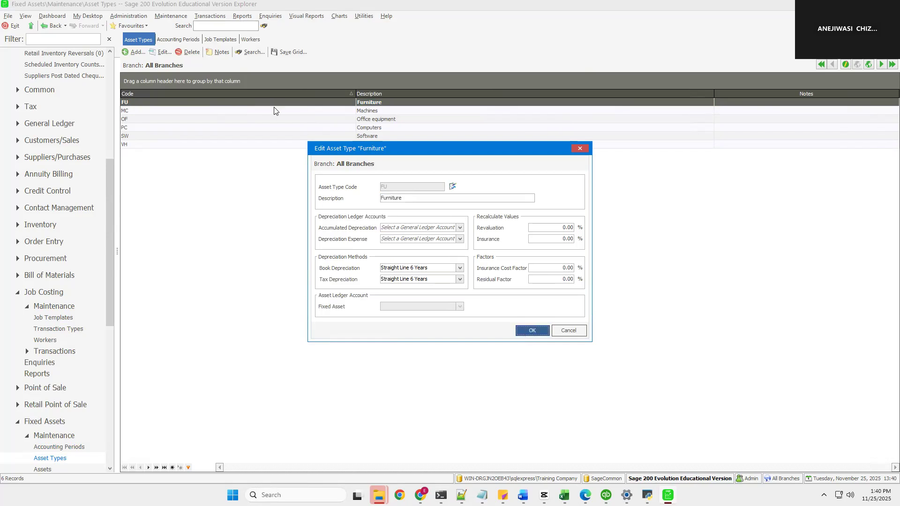
# Start a new fixed asset record with asset code FU001 and description Mahoganny Desk
pyautogui.click(165, 19)
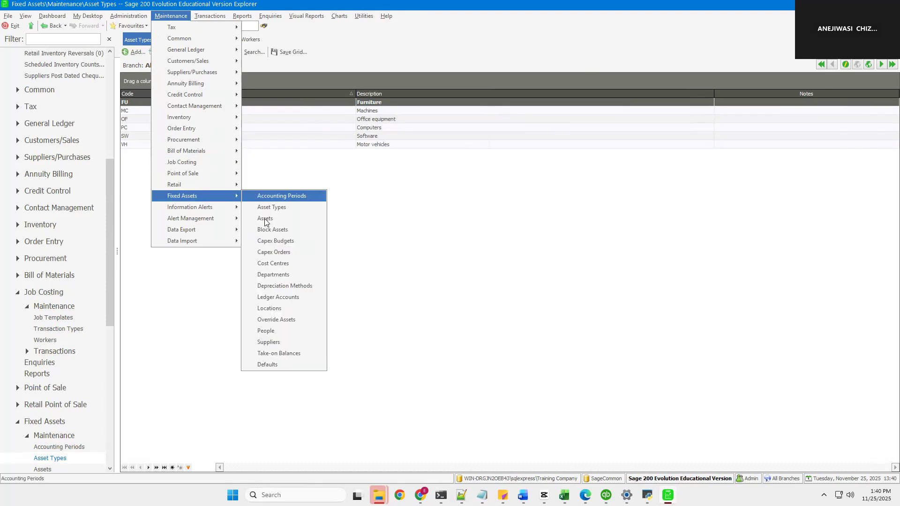
pyautogui.click(265, 219)
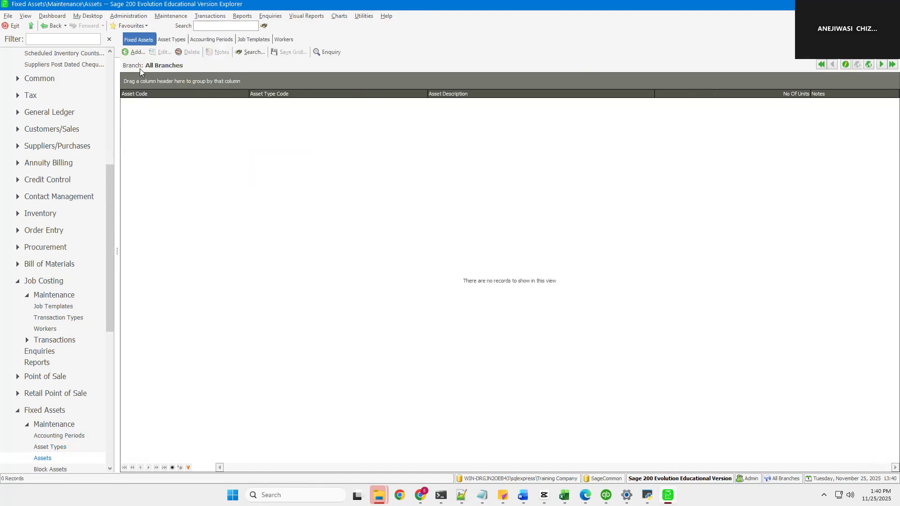
pyautogui.click(133, 53)
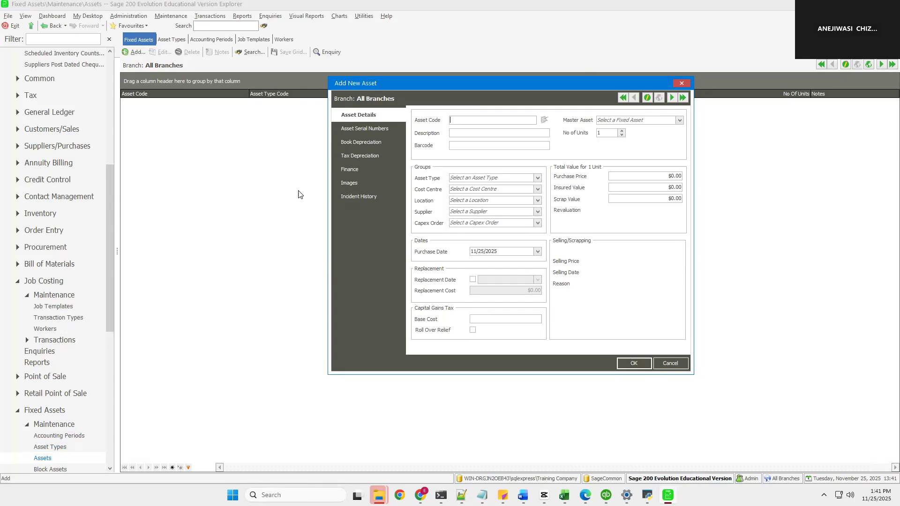
pyautogui.write('U001')
pyautogui.write('Mahogann')
pyautogui.write('y ')
pyautogui.write('Desk')
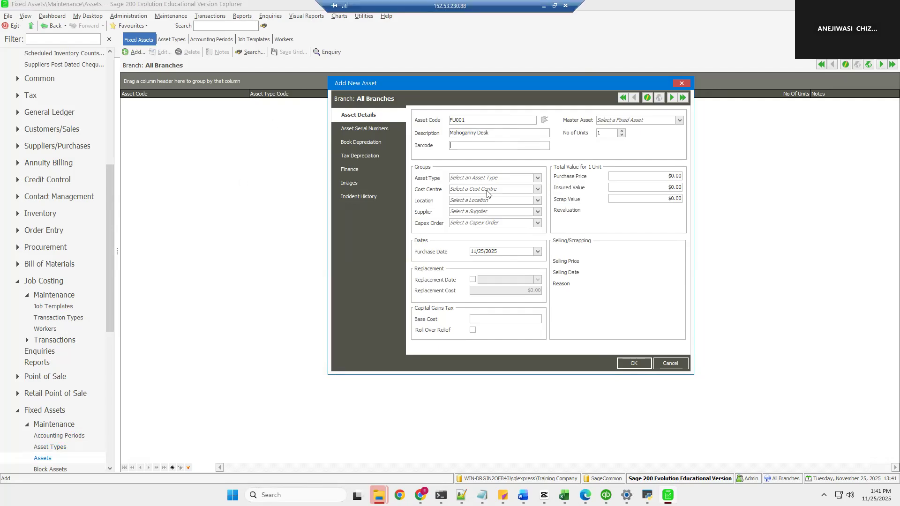
# Assign the new asset to asset type FU (Furniture) and cost centre FMT (Finance & Accounting)
pyautogui.click(538, 179)
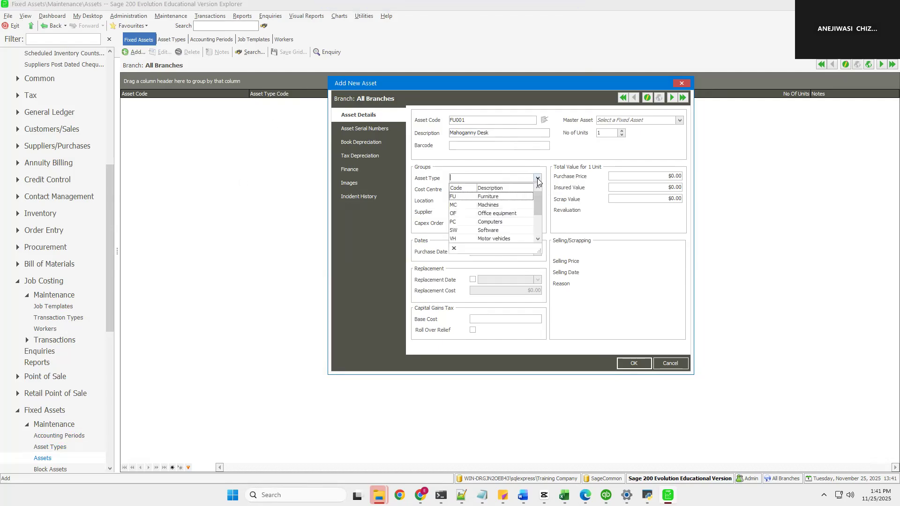
pyautogui.click(503, 197)
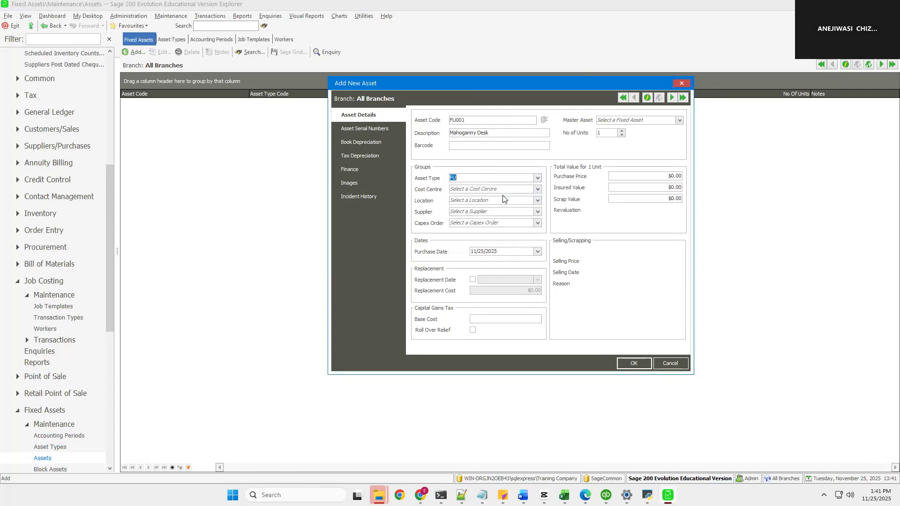
pyautogui.click(538, 190)
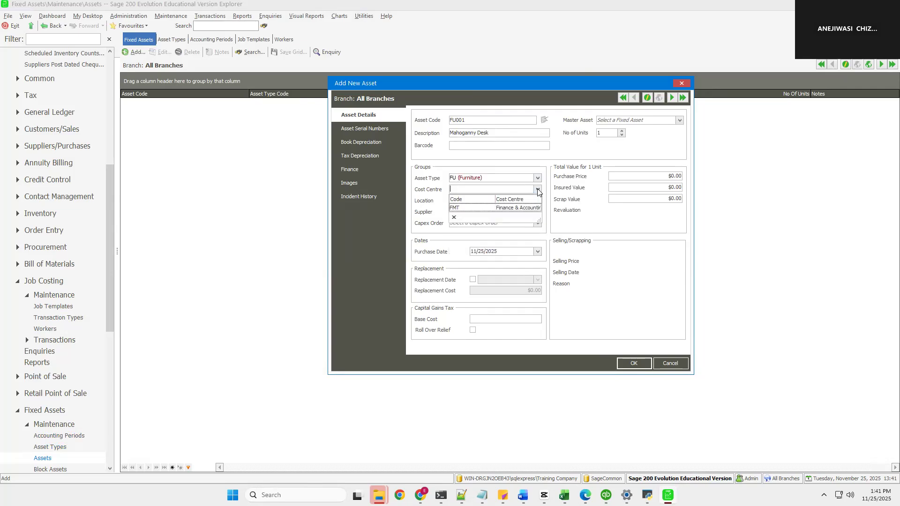
pyautogui.click(500, 209)
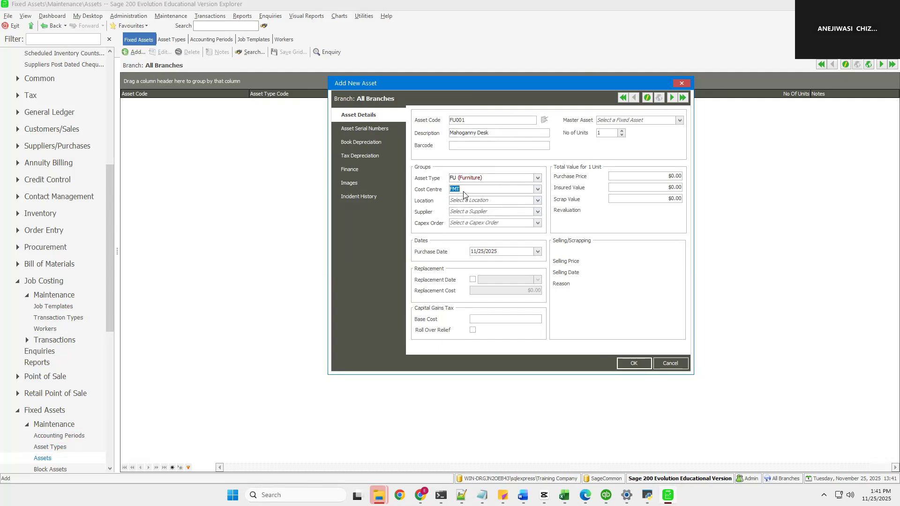
# Check which locations are available for the new asset without selecting one
pyautogui.click(539, 203)
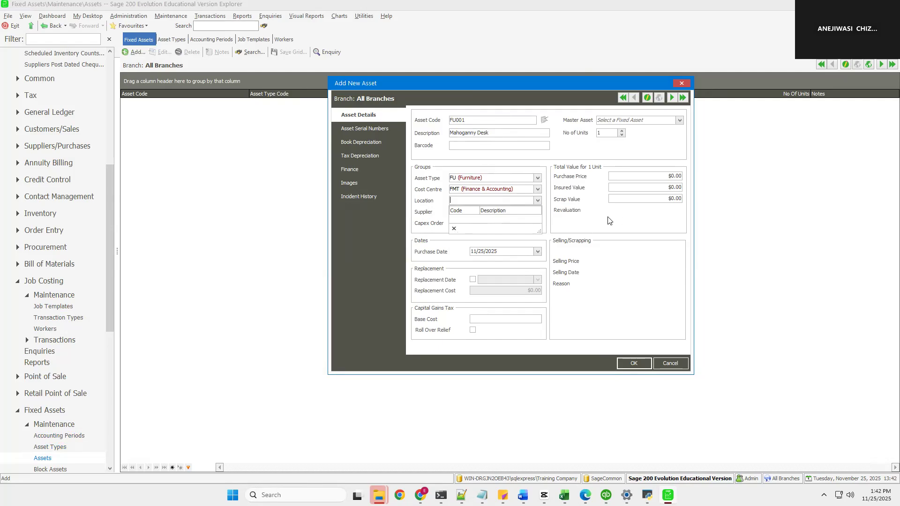
pyautogui.click(633, 168)
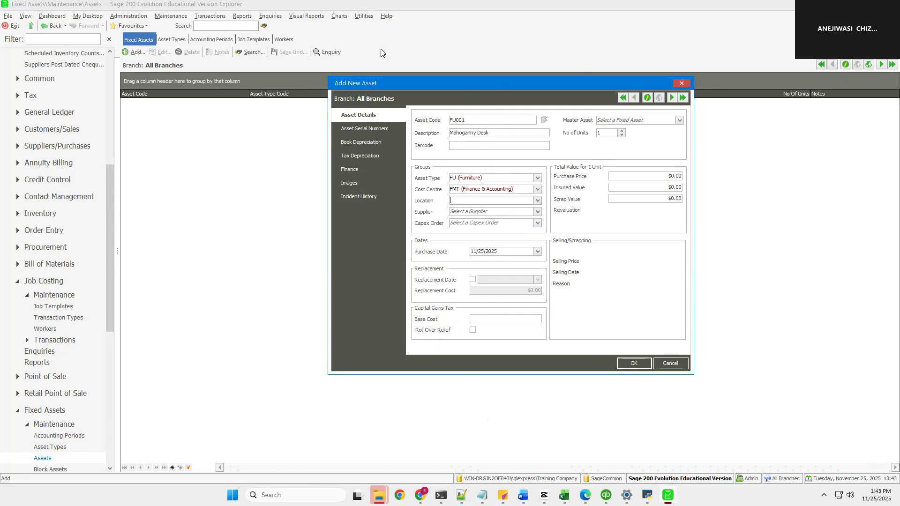
pyautogui.moveTo(385, 5)
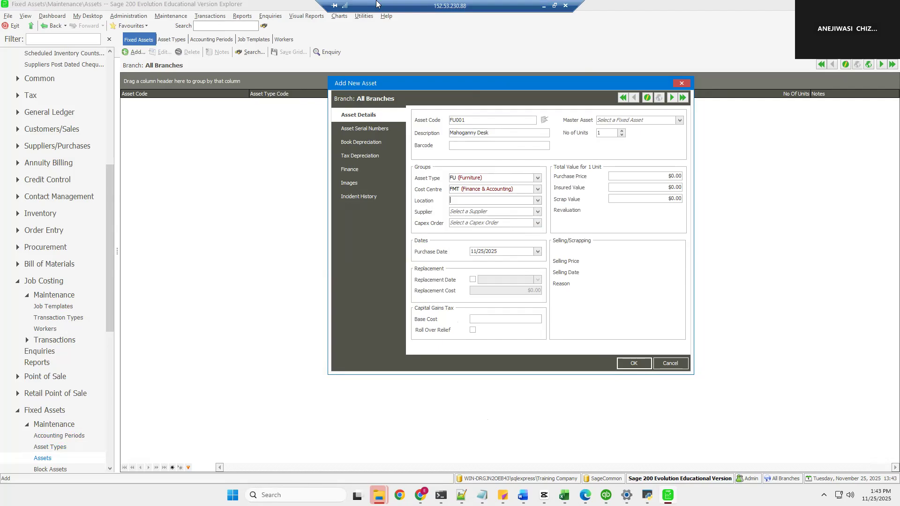